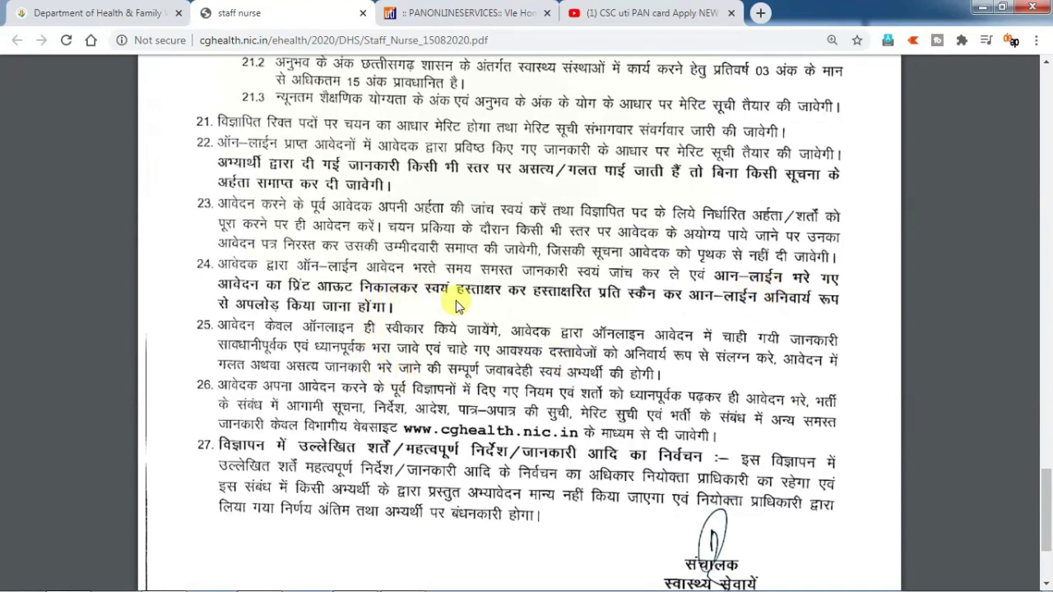
Read the Staff Nurse notice's rules and conditions in the PDF, then switch to a new tab
{"action": "scroll", "coordinate": [459, 305], "scroll_direction": "down", "scroll_amount": 2}
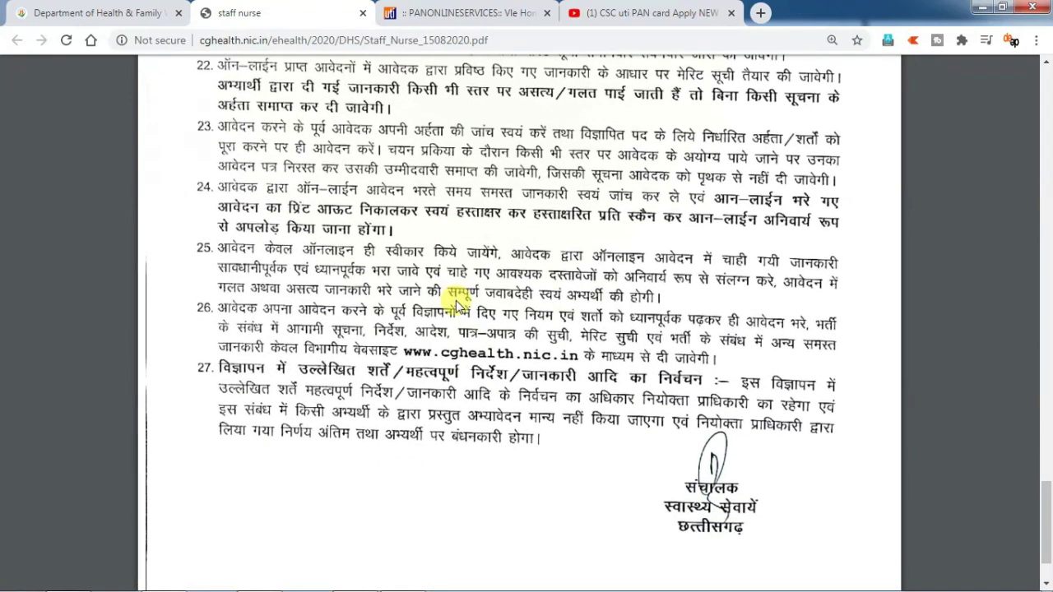
{"action": "scroll", "coordinate": [459, 305], "scroll_direction": "down", "scroll_amount": 4}
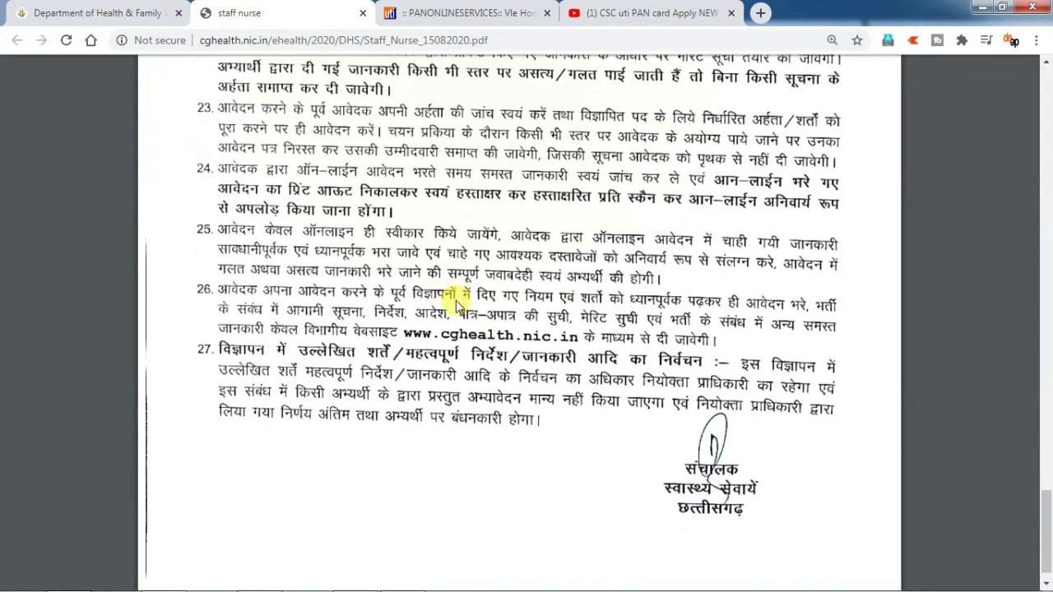
{"action": "scroll", "coordinate": [458, 305], "scroll_direction": "up", "scroll_amount": 8}
{"action": "scroll", "coordinate": [458, 305], "scroll_direction": "up", "scroll_amount": 15}
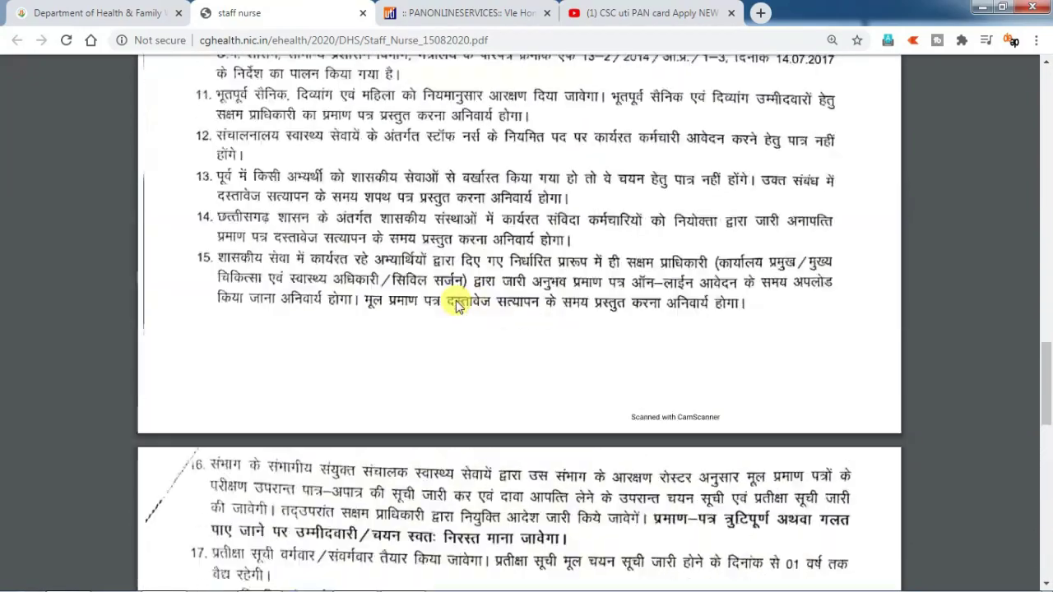
{"action": "scroll", "coordinate": [458, 305], "scroll_direction": "up", "scroll_amount": 15}
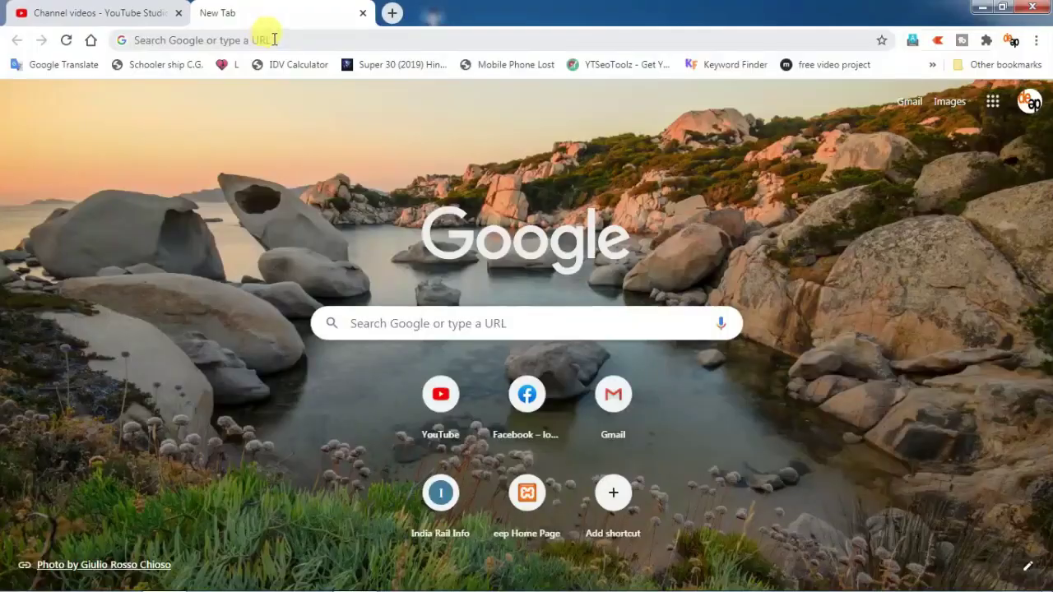
{"action": "left_click", "coordinate": [276, 38]}
Go to the cghealth.nic.in Department of Health & Family Welfare website
{"action": "type", "text": "cghealth.nic.in"}
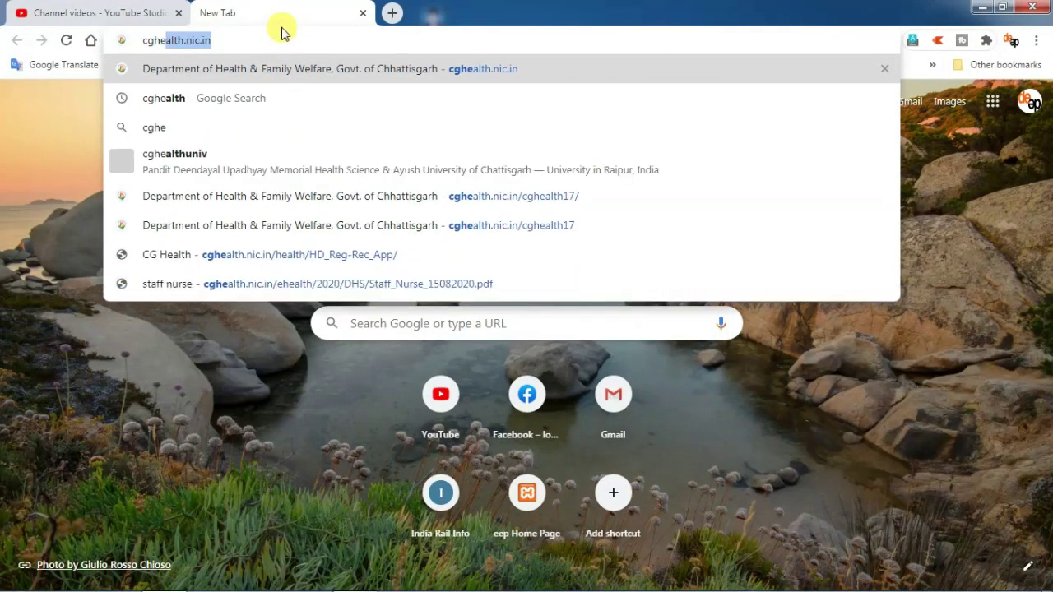
{"action": "key", "text": "Return"}
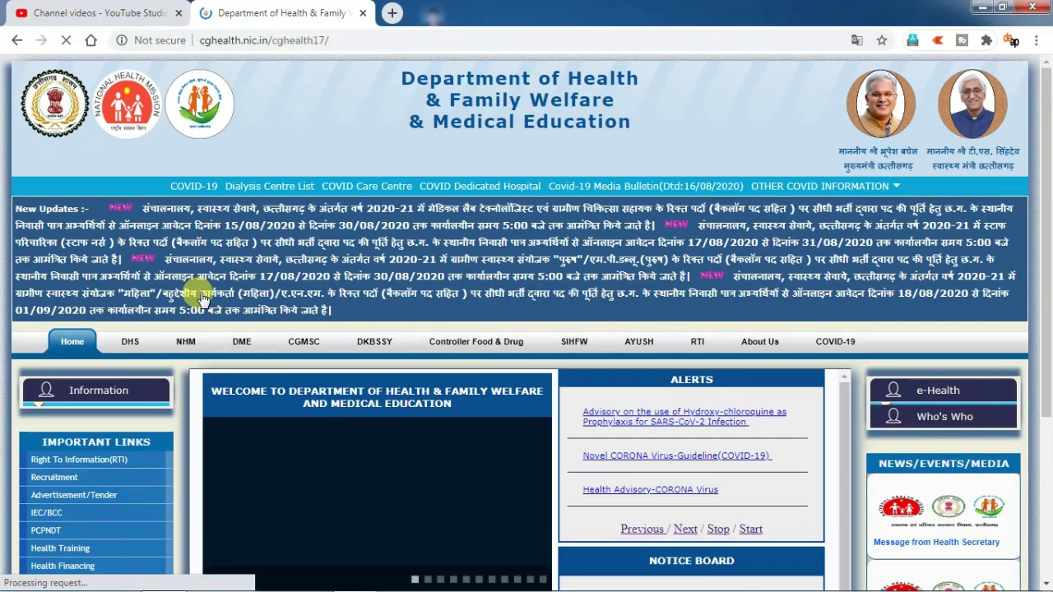
{"action": "scroll", "coordinate": [319, 344], "scroll_direction": "down", "scroll_amount": 4}
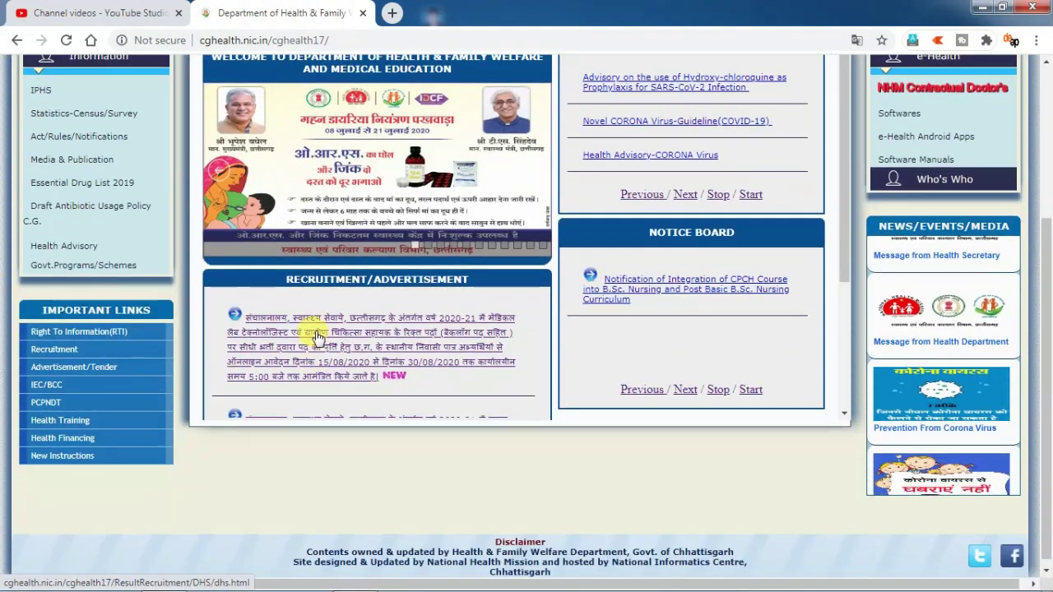
Open the recruitment notice and start the Staff Nurse online application
{"action": "left_click", "coordinate": [319, 343]}
{"action": "scroll", "coordinate": [276, 307], "scroll_direction": "down", "scroll_amount": 3}
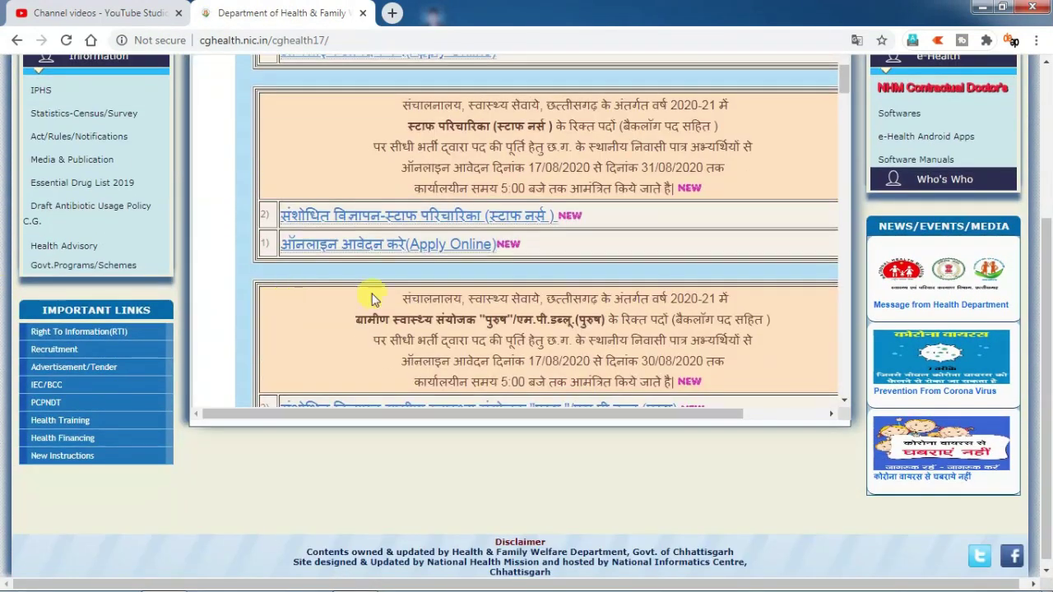
{"action": "left_click", "coordinate": [426, 253]}
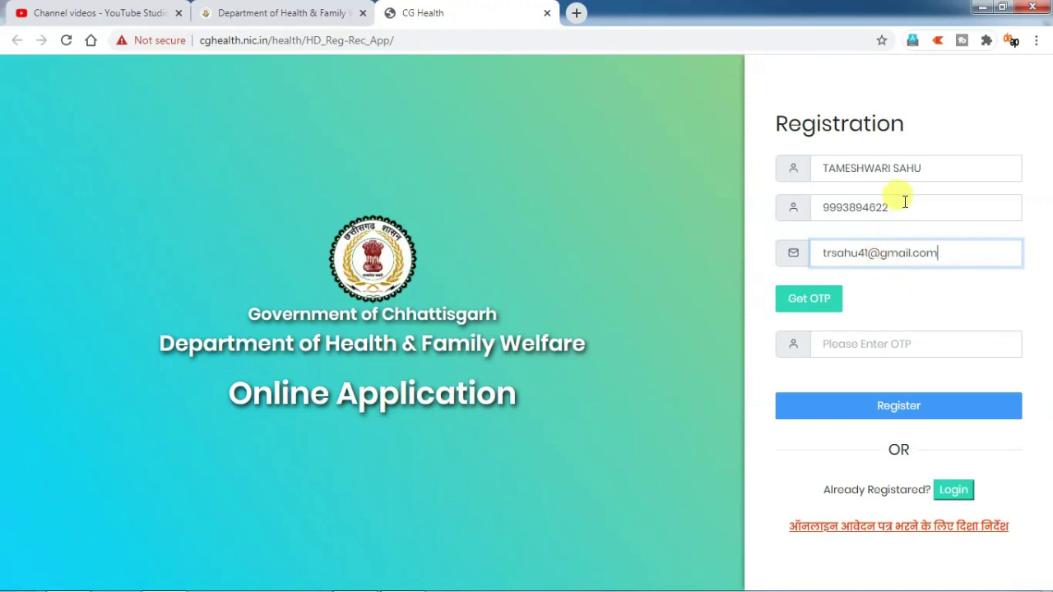
Request the registration OTP, enter it and register
{"action": "left_click", "coordinate": [823, 307]}
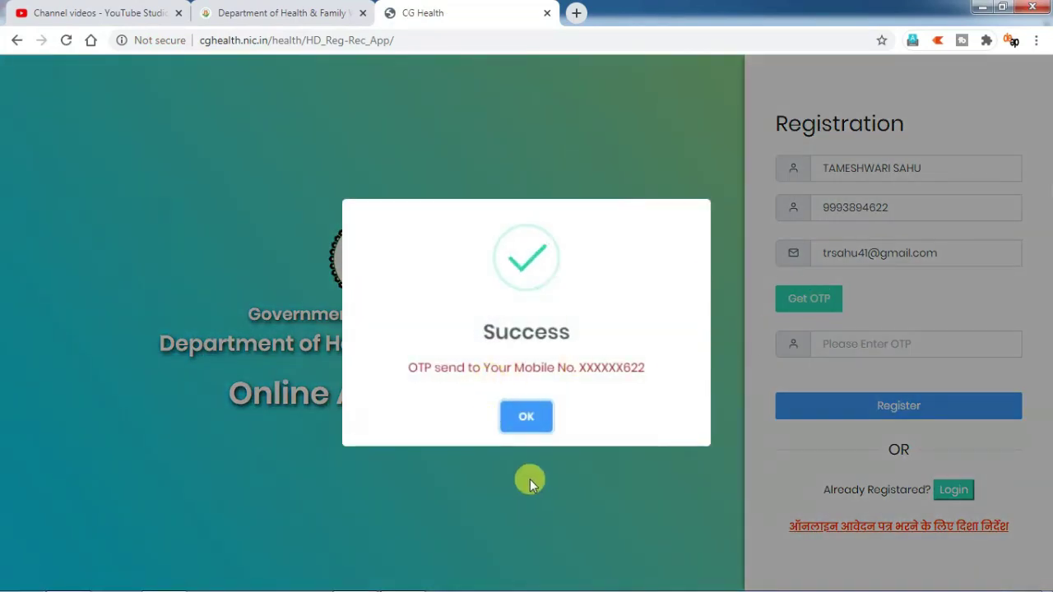
{"action": "left_click", "coordinate": [526, 420]}
{"action": "left_click", "coordinate": [906, 339]}
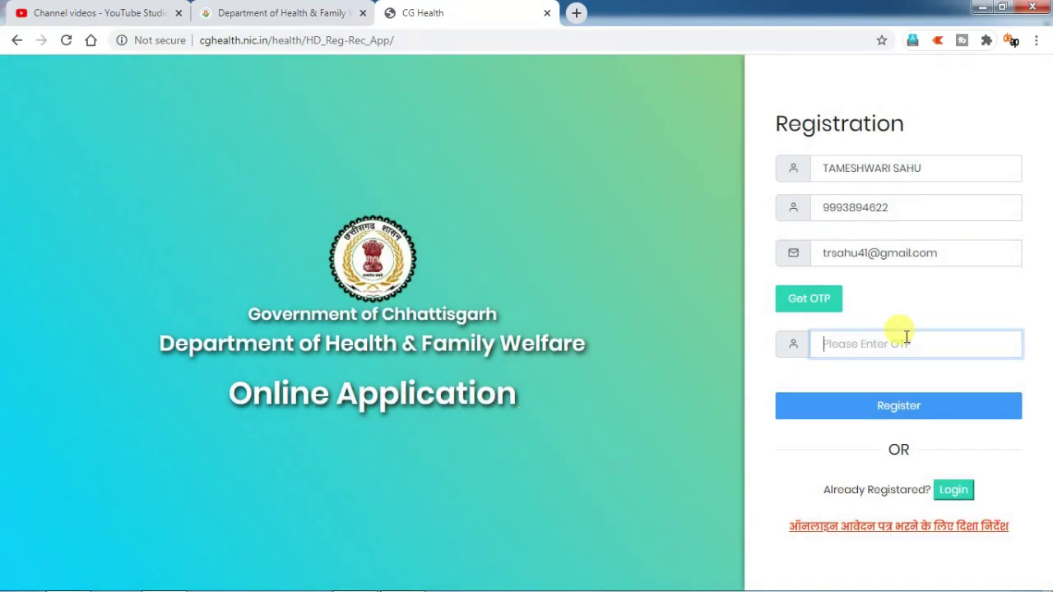
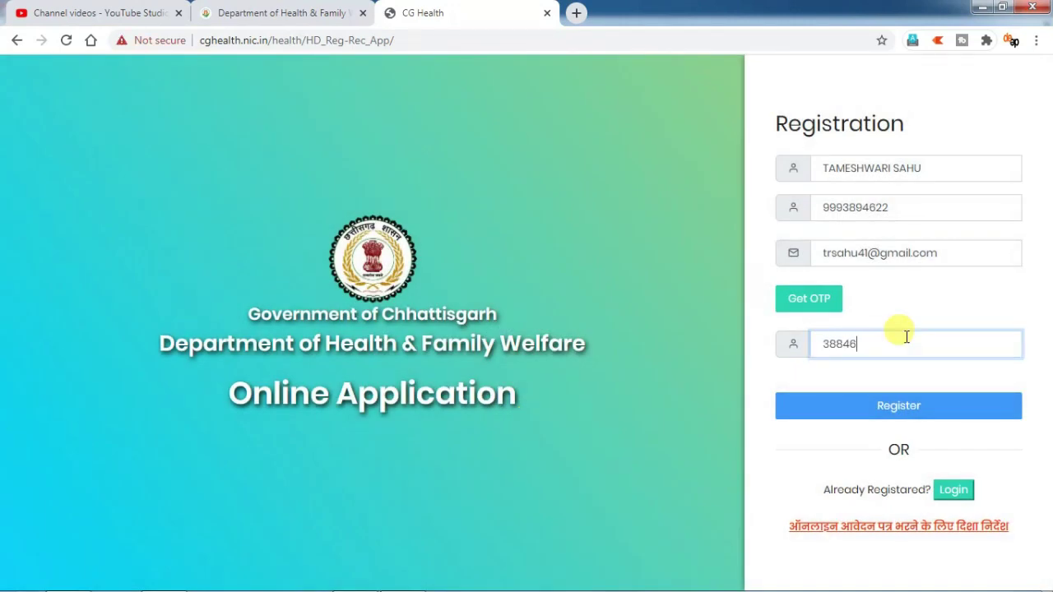
{"action": "left_click", "coordinate": [877, 401]}
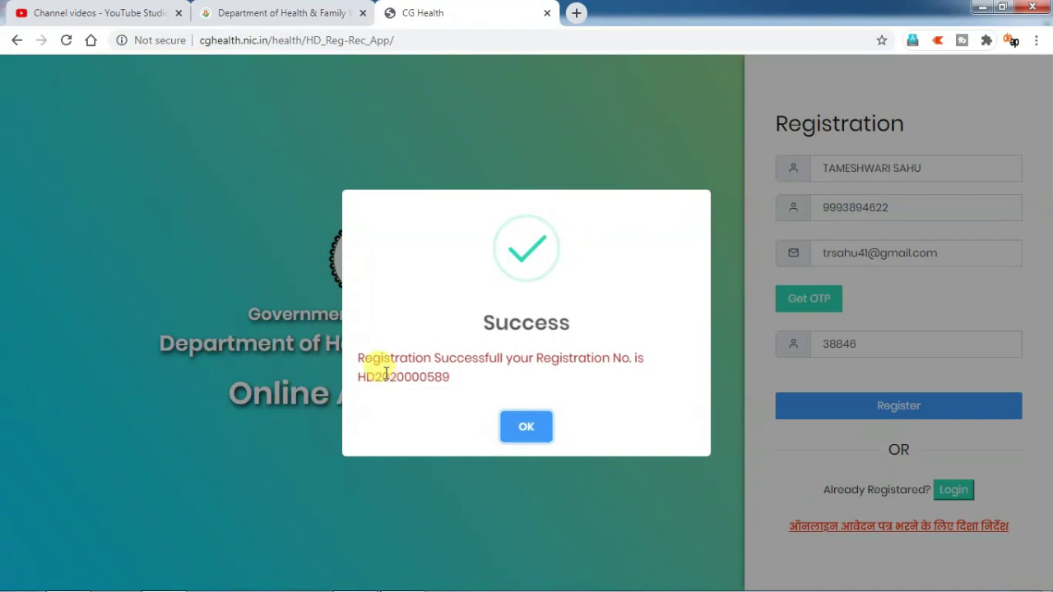
Copy the newly issued registration number and close the success message
{"action": "double_click", "coordinate": [386, 375]}
{"action": "key", "text": "ctrl+c"}
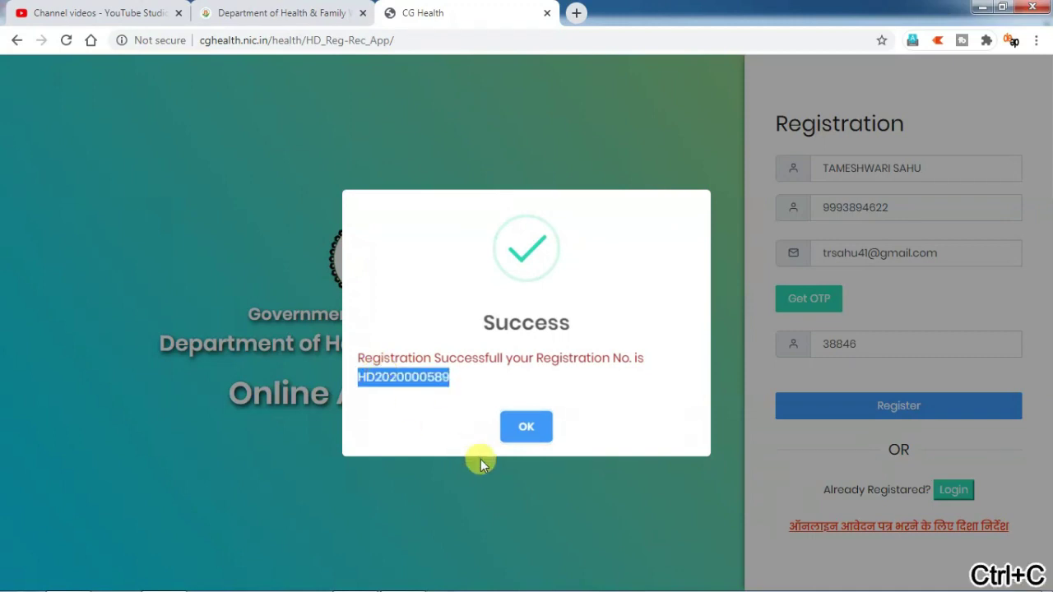
{"action": "left_click", "coordinate": [527, 434]}
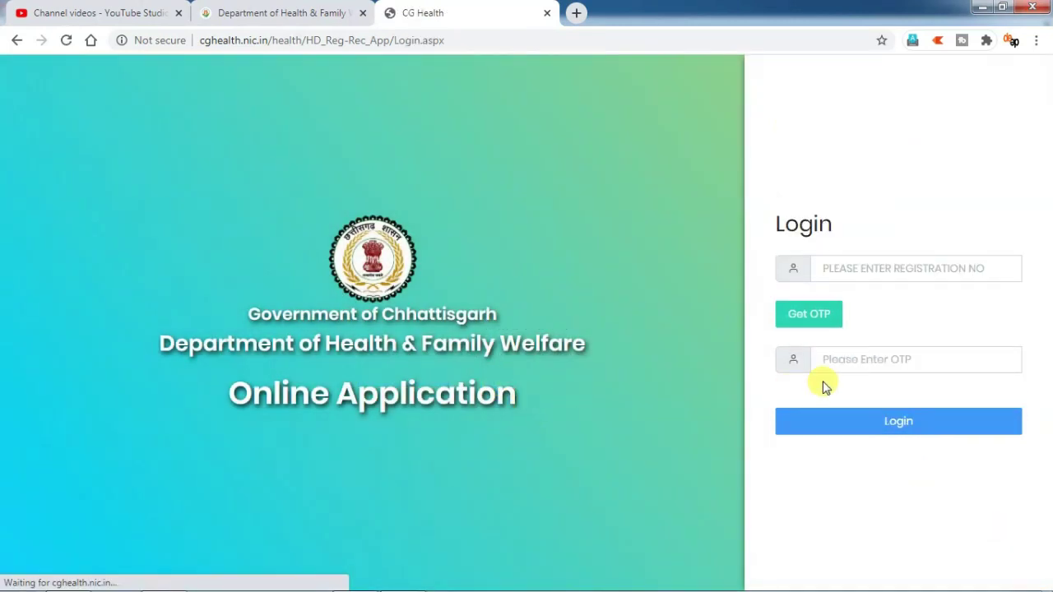
Paste the copied registration number into the login form
{"action": "left_click", "coordinate": [863, 270]}
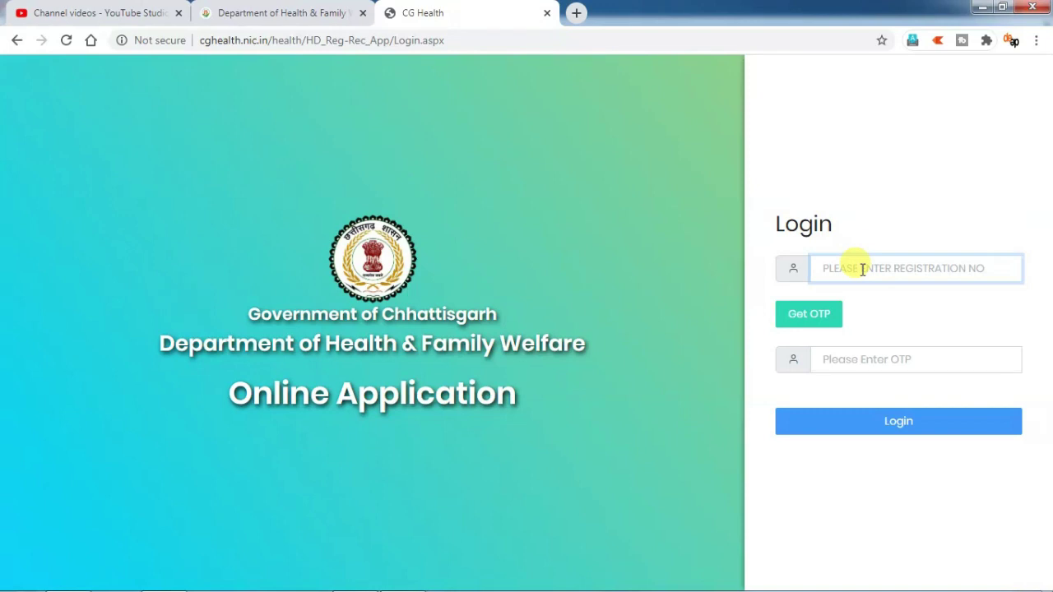
{"action": "key", "text": "ctrl+v"}
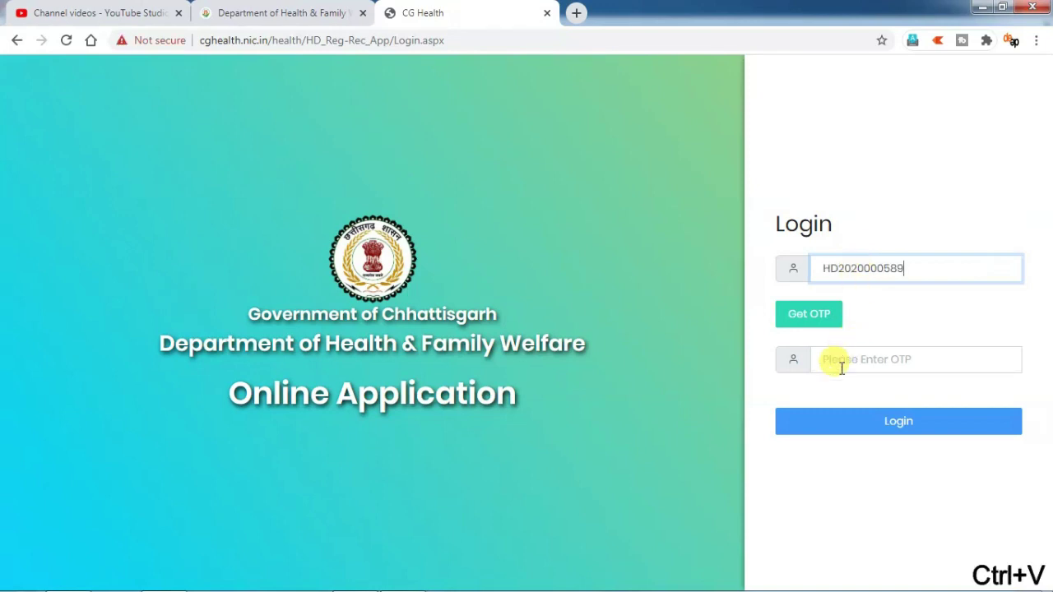
{"action": "left_click", "coordinate": [839, 359]}
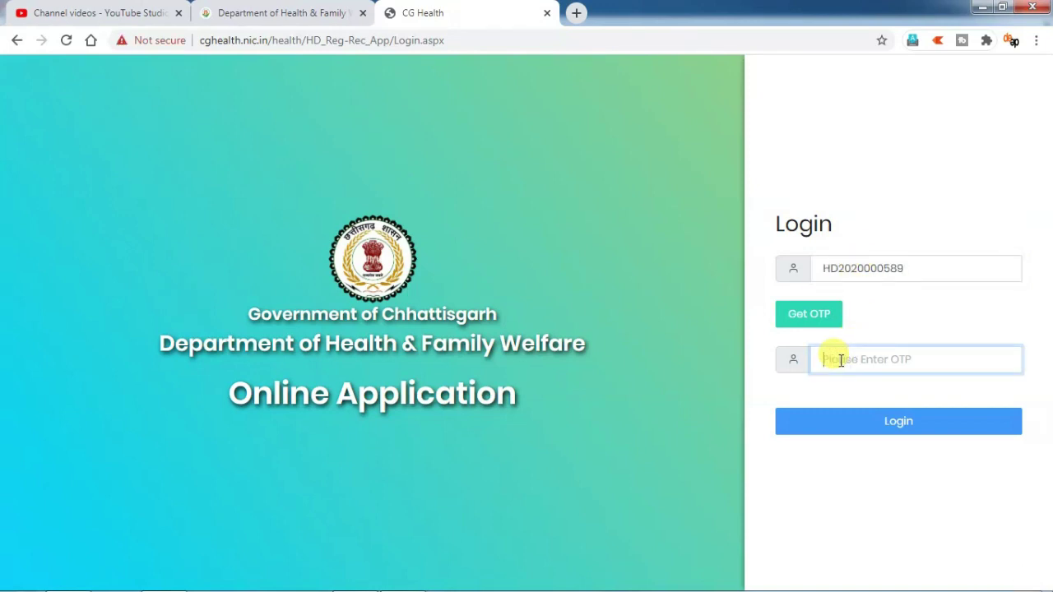
Request a login OTP, enter it and log in to the portal
{"action": "left_click", "coordinate": [815, 319]}
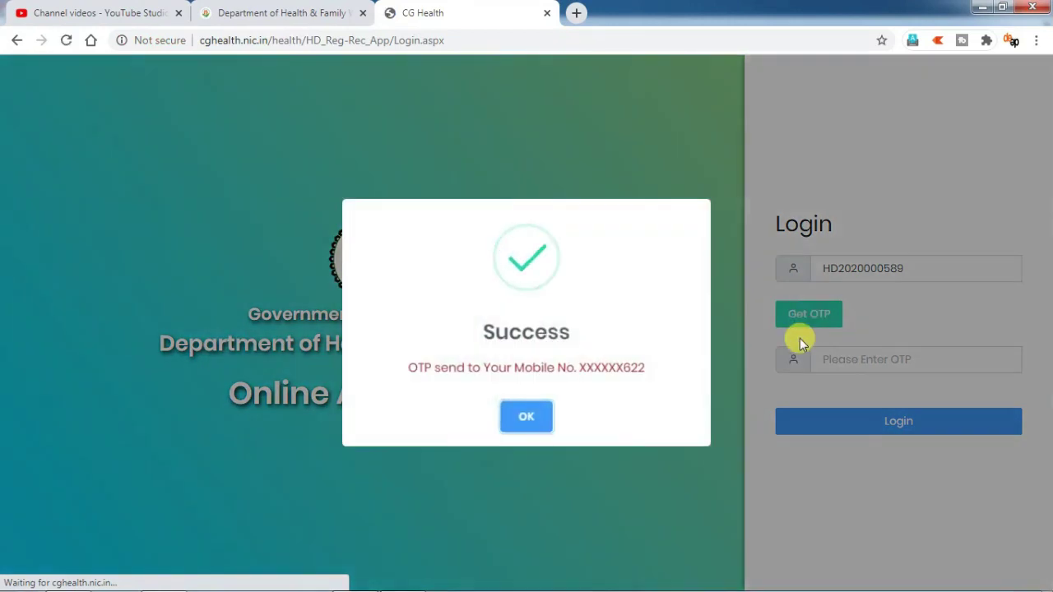
{"action": "left_click", "coordinate": [533, 417]}
{"action": "left_click", "coordinate": [887, 359]}
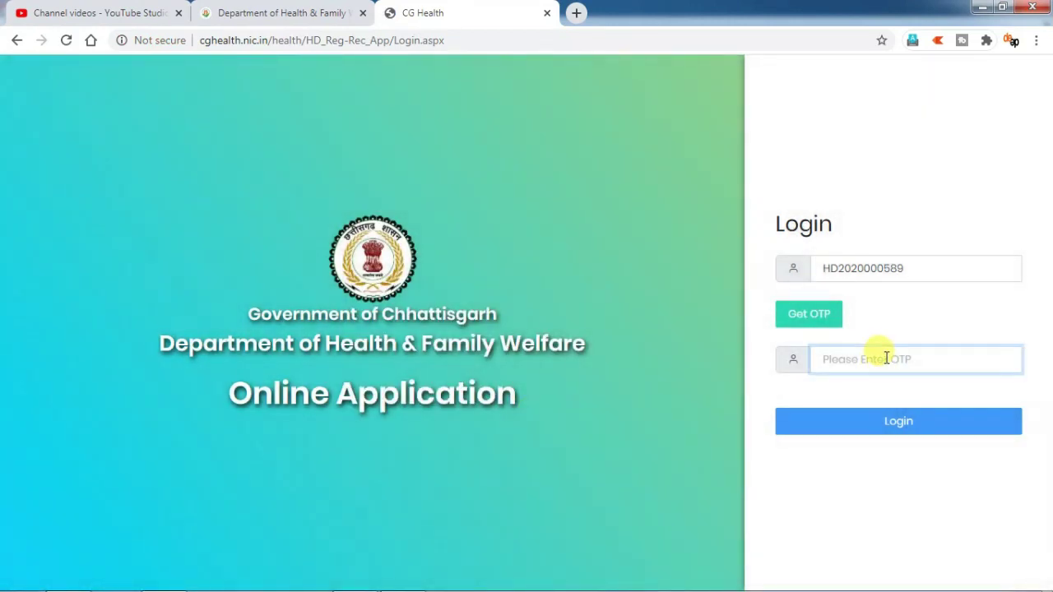
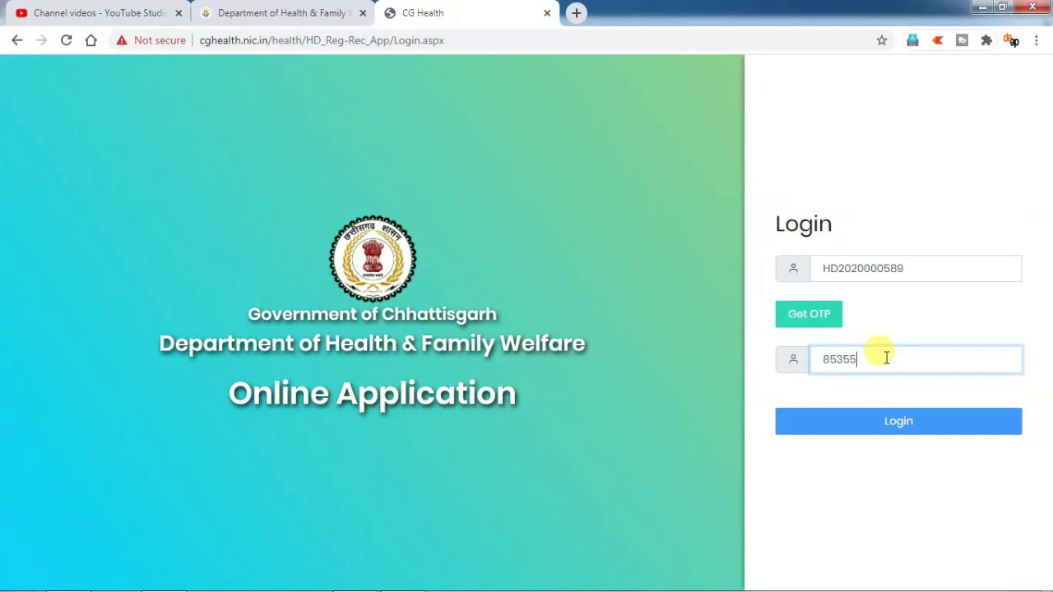
{"action": "left_click", "coordinate": [873, 421]}
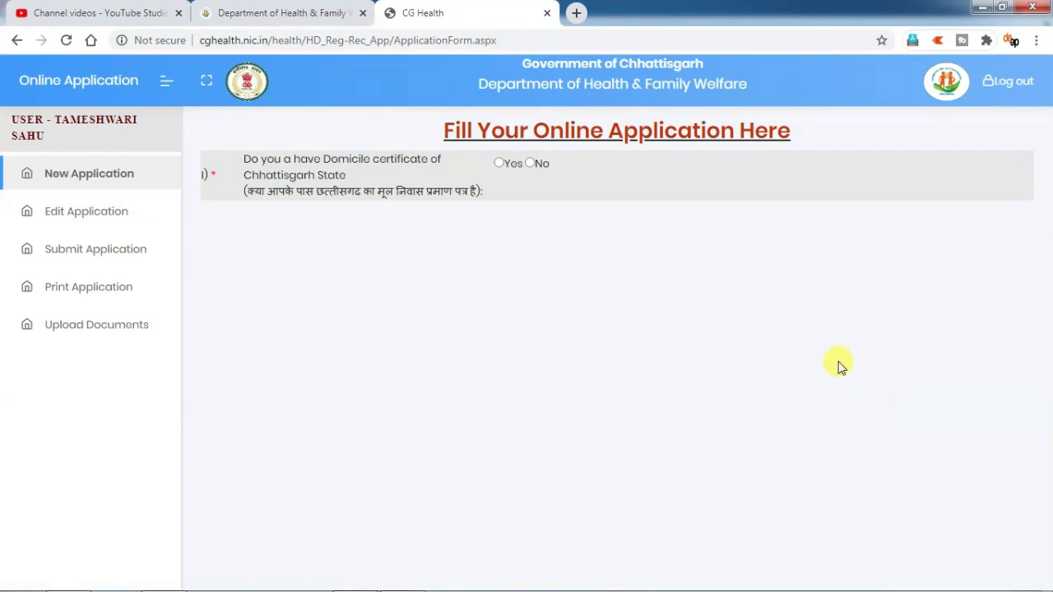
Answer Yes to domicile certificate, choose district BALOD, and select the Staff Nurse post
{"action": "left_click", "coordinate": [504, 166]}
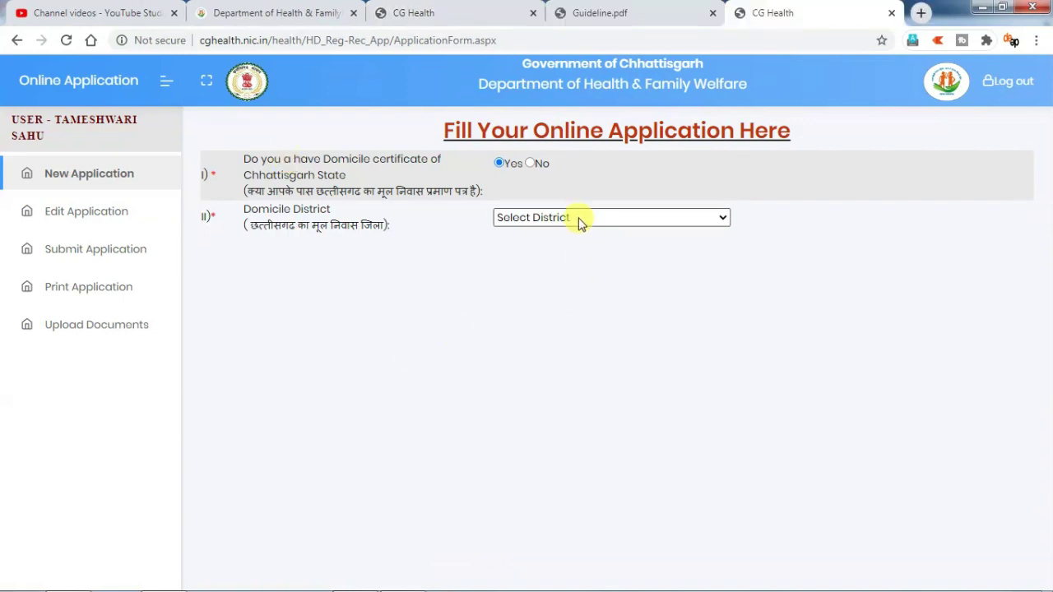
{"action": "left_click", "coordinate": [581, 221]}
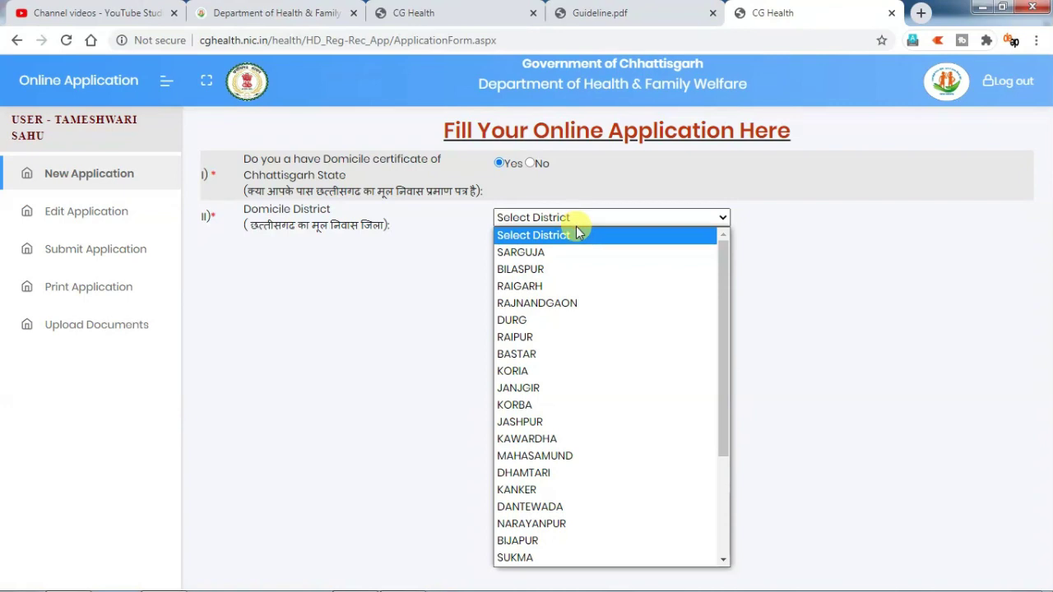
{"action": "scroll", "coordinate": [580, 280], "scroll_direction": "down", "scroll_amount": 3}
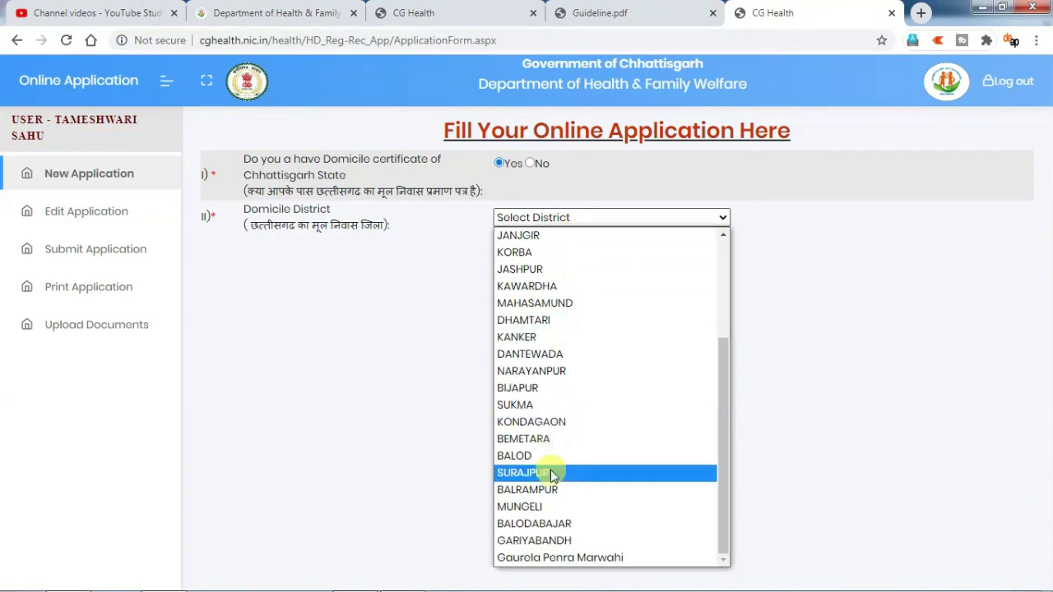
{"action": "left_click", "coordinate": [545, 455]}
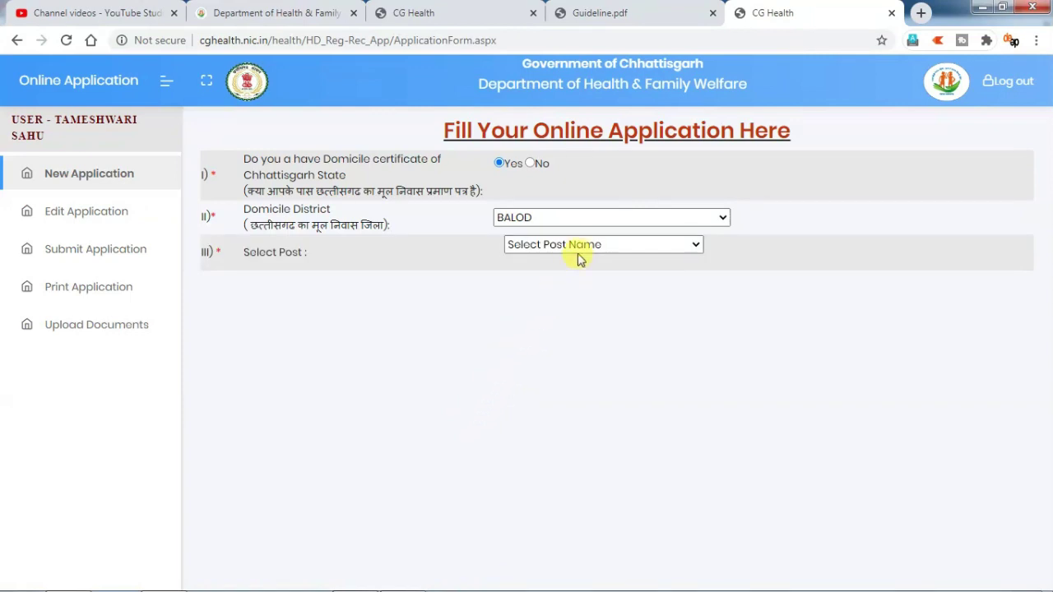
{"action": "left_click", "coordinate": [581, 245]}
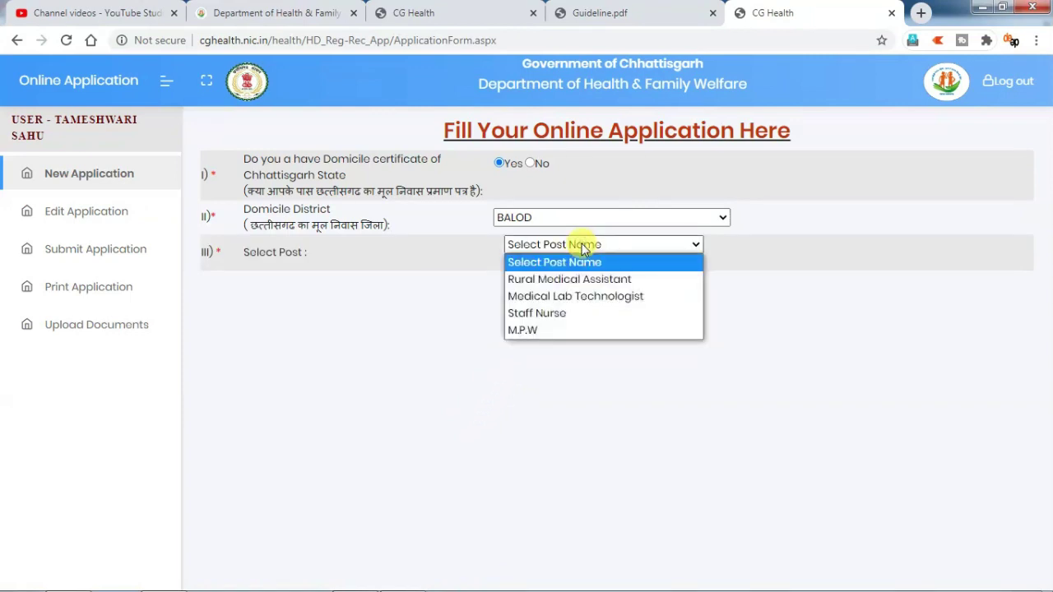
{"action": "left_click", "coordinate": [562, 320]}
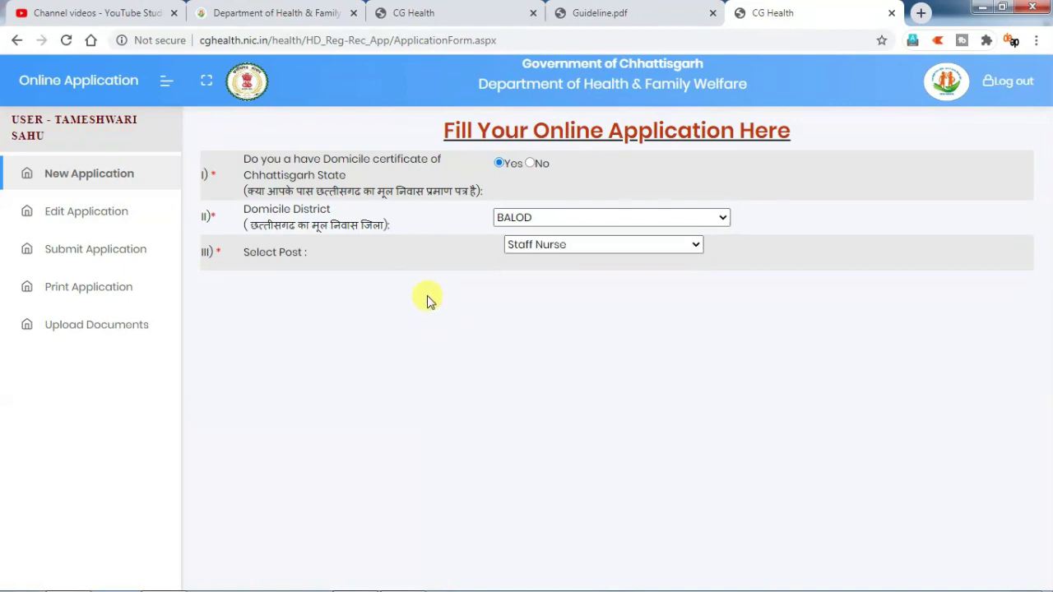
Choose Bastar Division in the Division Name for Application dropdown
{"action": "scroll", "coordinate": [427, 300], "scroll_direction": "down", "scroll_amount": 1}
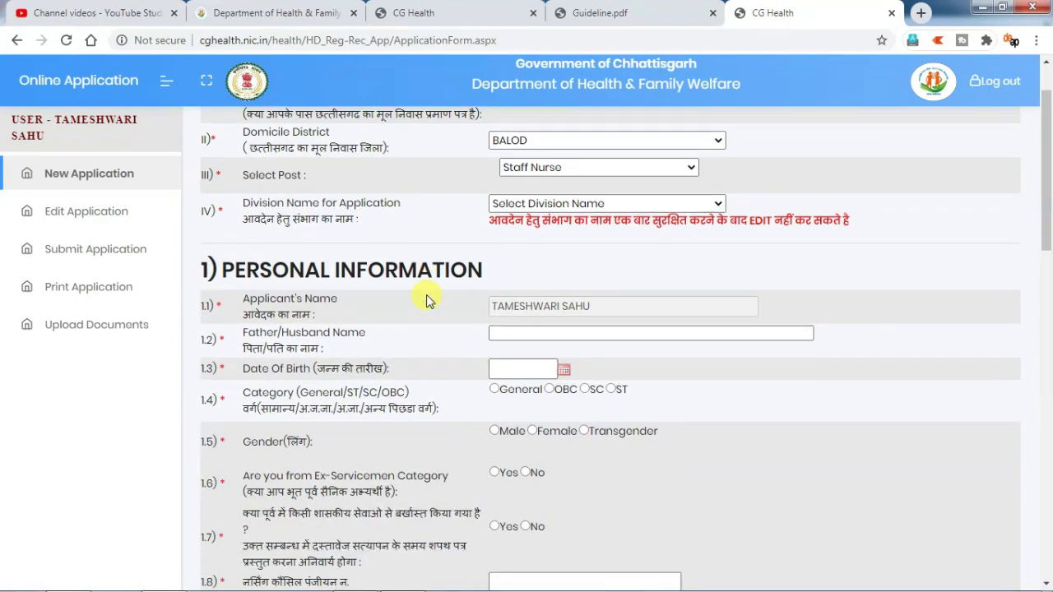
{"action": "scroll", "coordinate": [426, 302], "scroll_direction": "down", "scroll_amount": 1}
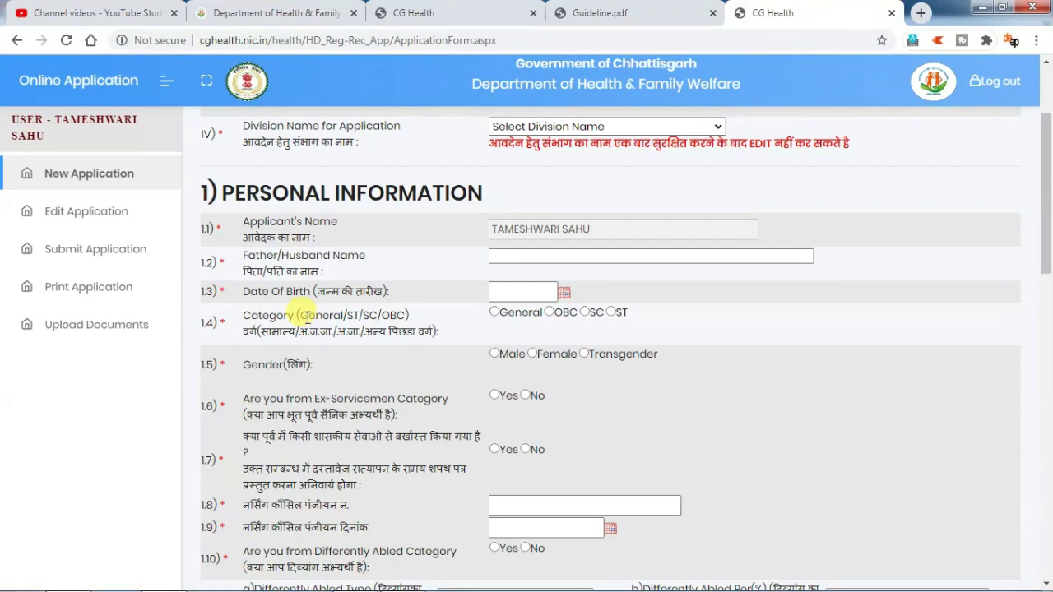
{"action": "scroll", "coordinate": [316, 335], "scroll_direction": "down", "scroll_amount": 1}
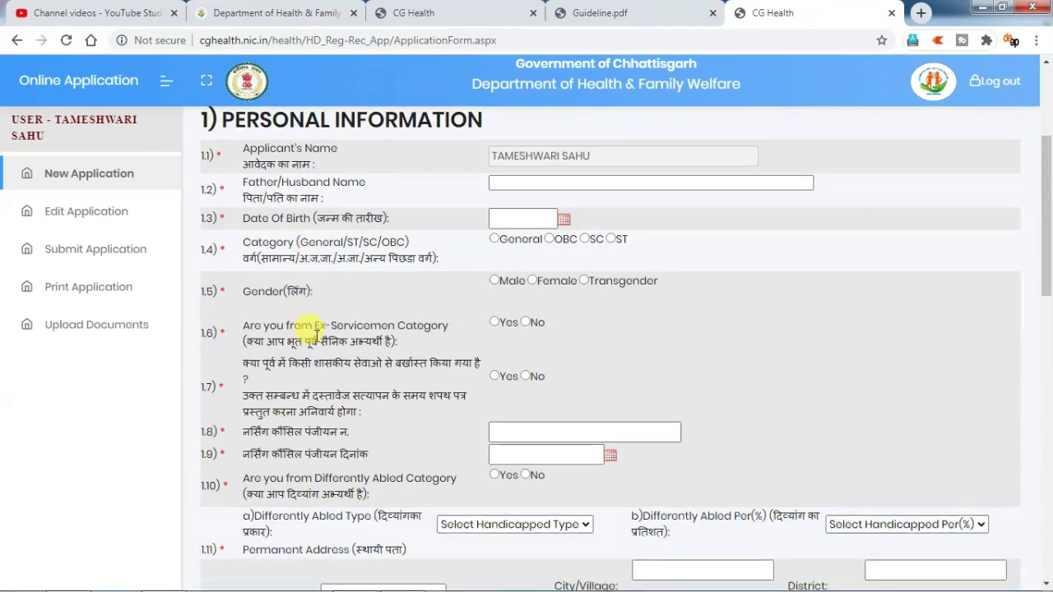
{"action": "scroll", "coordinate": [316, 336], "scroll_direction": "down", "scroll_amount": 5}
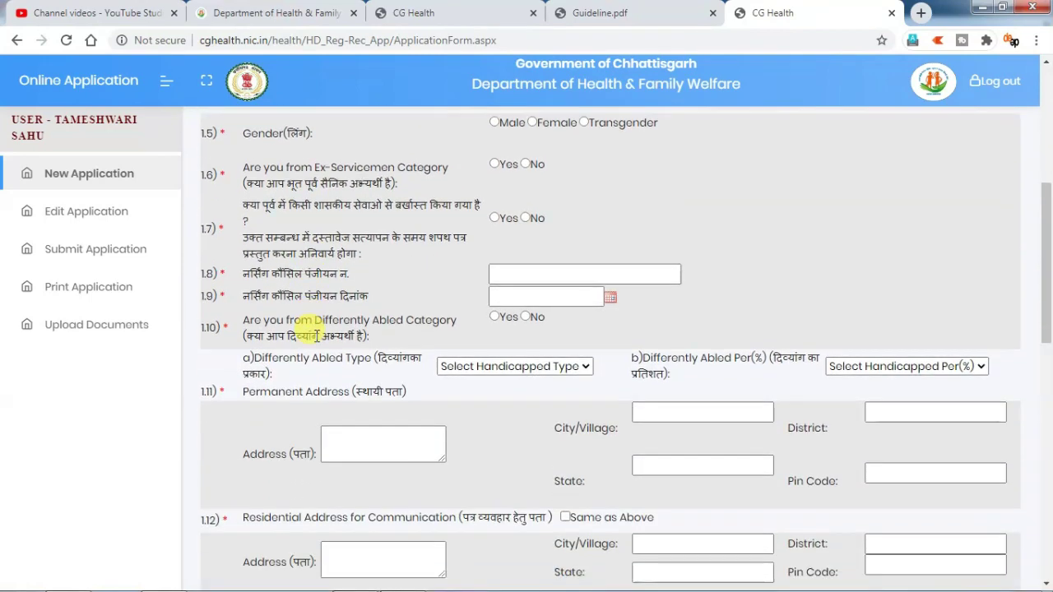
{"action": "scroll", "coordinate": [316, 335], "scroll_direction": "down", "scroll_amount": 3}
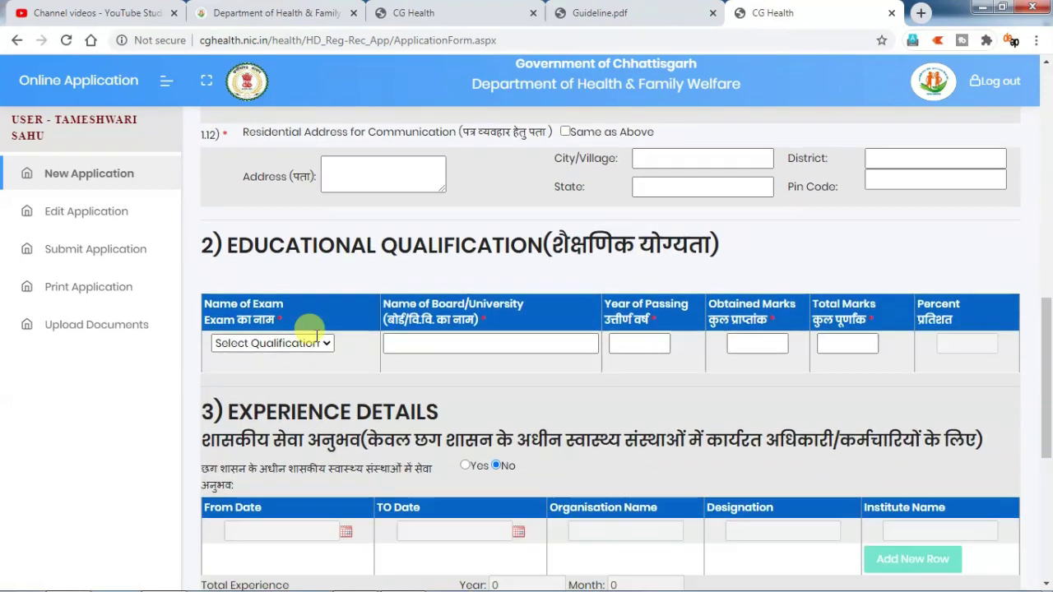
{"action": "scroll", "coordinate": [316, 335], "scroll_direction": "up", "scroll_amount": 10}
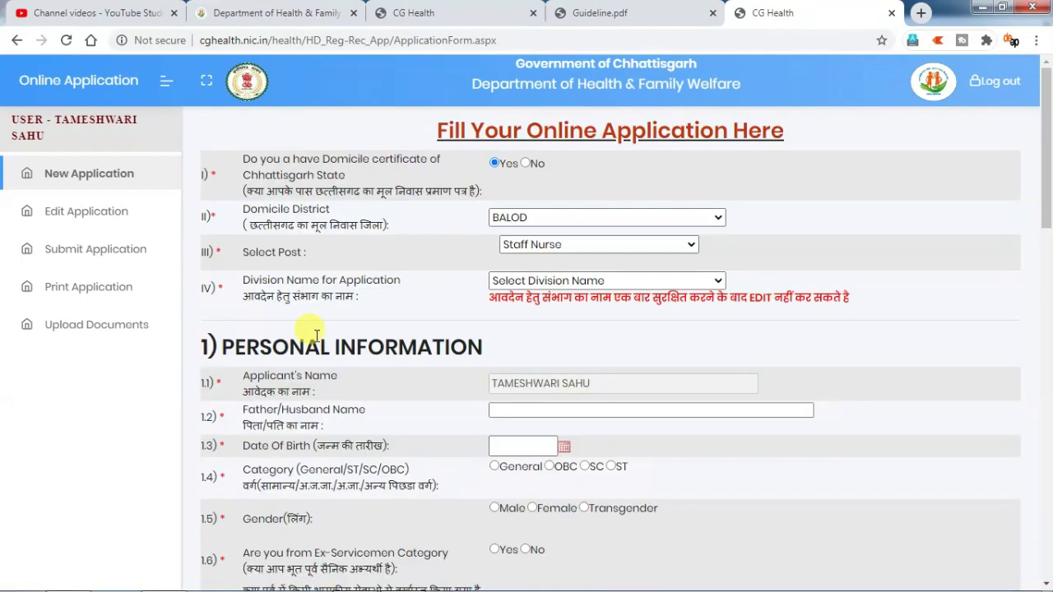
{"action": "scroll", "coordinate": [316, 336], "scroll_direction": "down", "scroll_amount": 1}
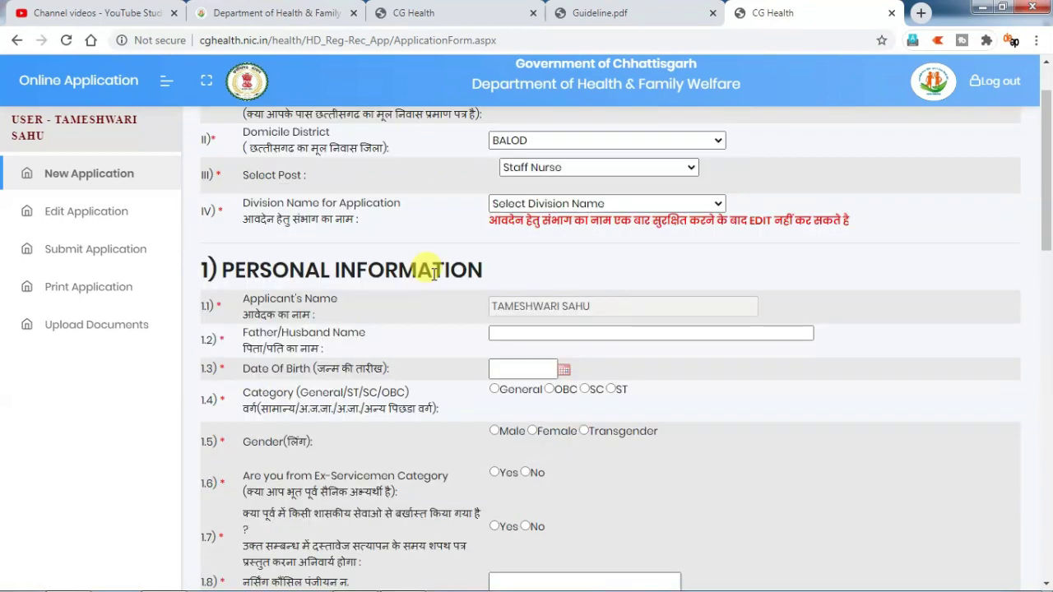
{"action": "left_click", "coordinate": [562, 205]}
{"action": "left_click", "coordinate": [528, 289]}
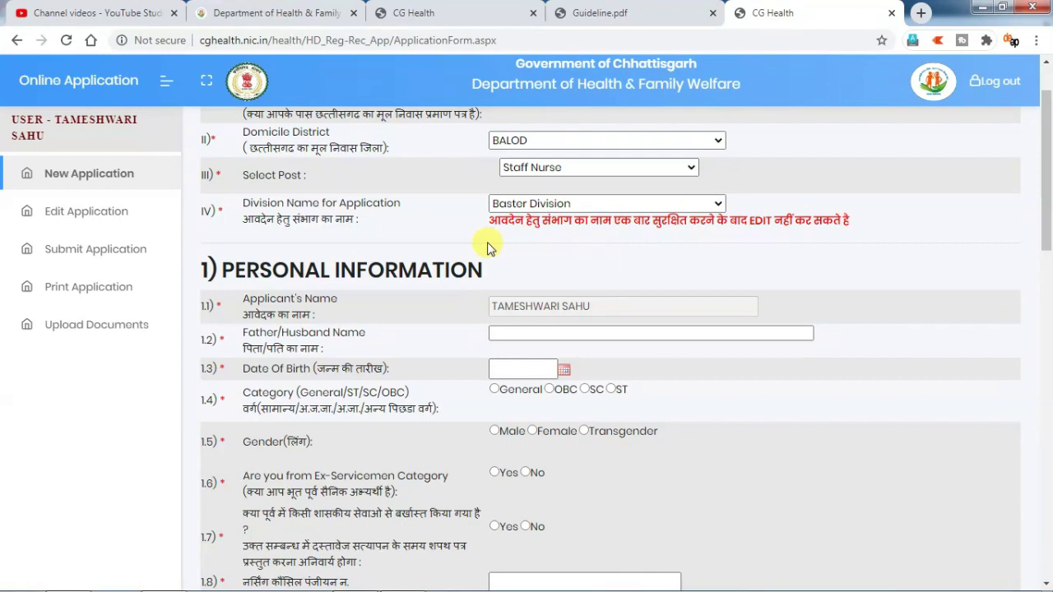
Enter the father/husband's name and pick 1993 as the birth year in the date picker
{"action": "scroll", "coordinate": [487, 247], "scroll_direction": "down", "scroll_amount": 1}
{"action": "left_click", "coordinate": [527, 255]}
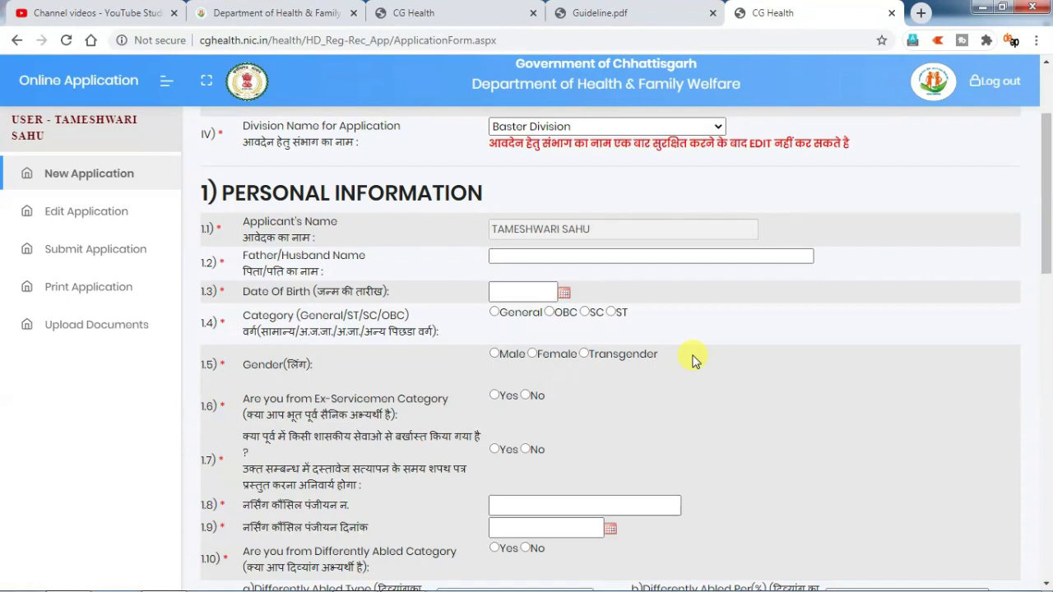
{"action": "key", "text": "Tab"}
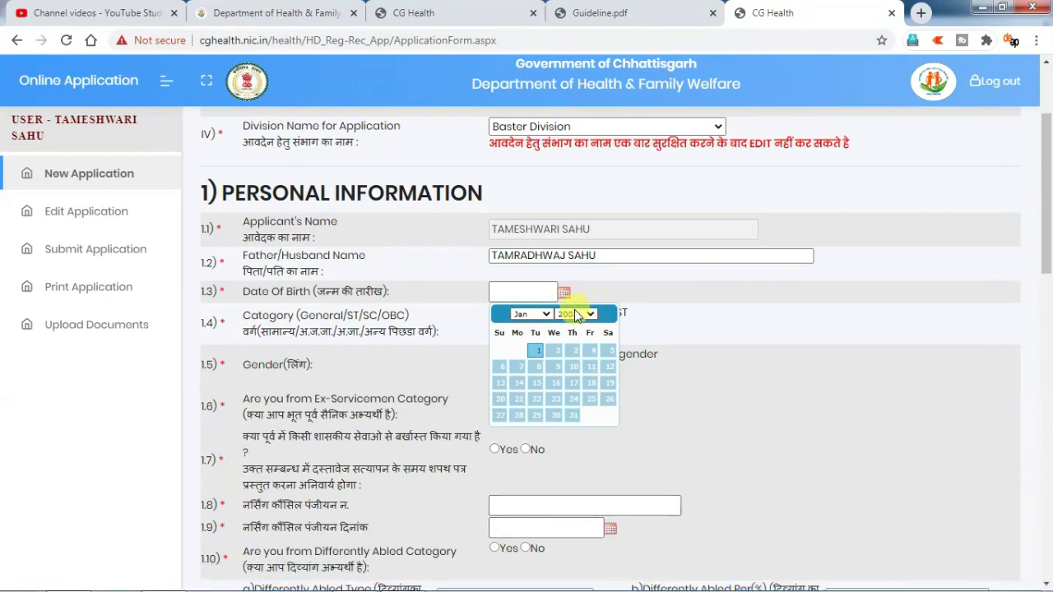
{"action": "left_click", "coordinate": [575, 315]}
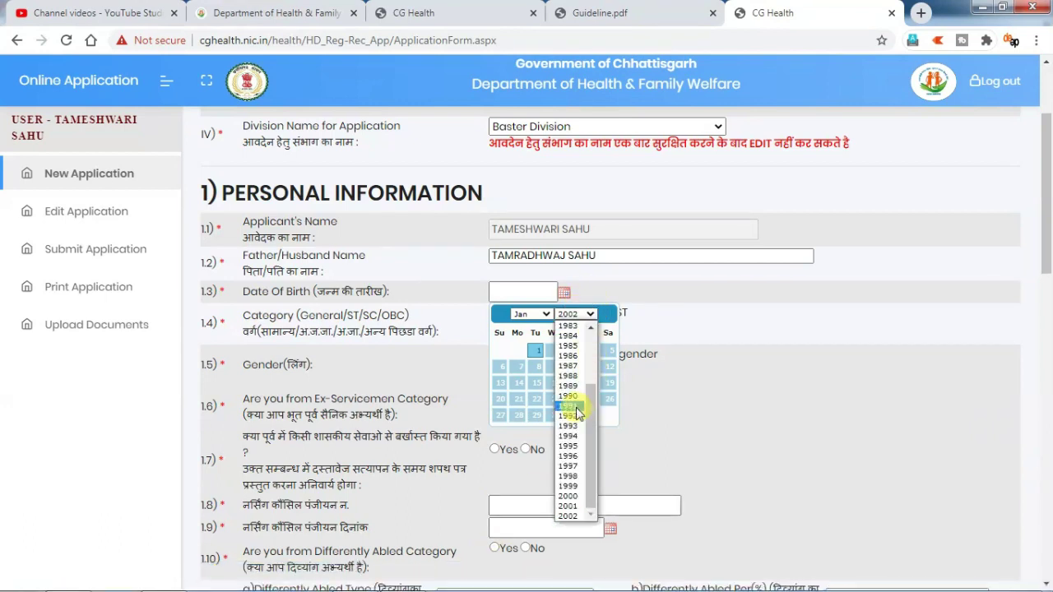
{"action": "left_click", "coordinate": [569, 426]}
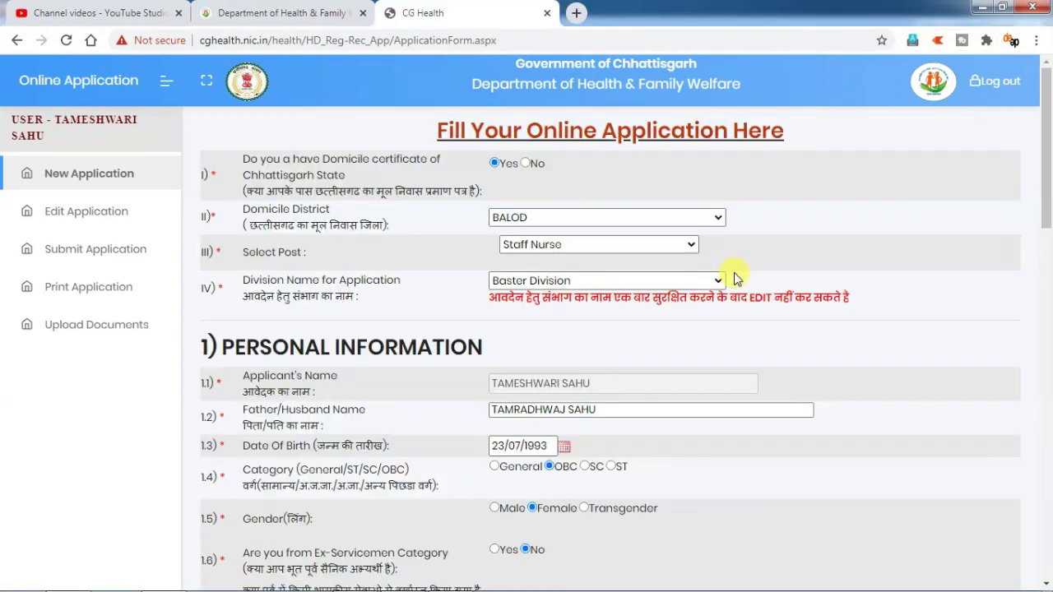
Save the filled application form, confirming the save and dismissing the success messages
{"action": "scroll", "coordinate": [735, 278], "scroll_direction": "down", "scroll_amount": 1}
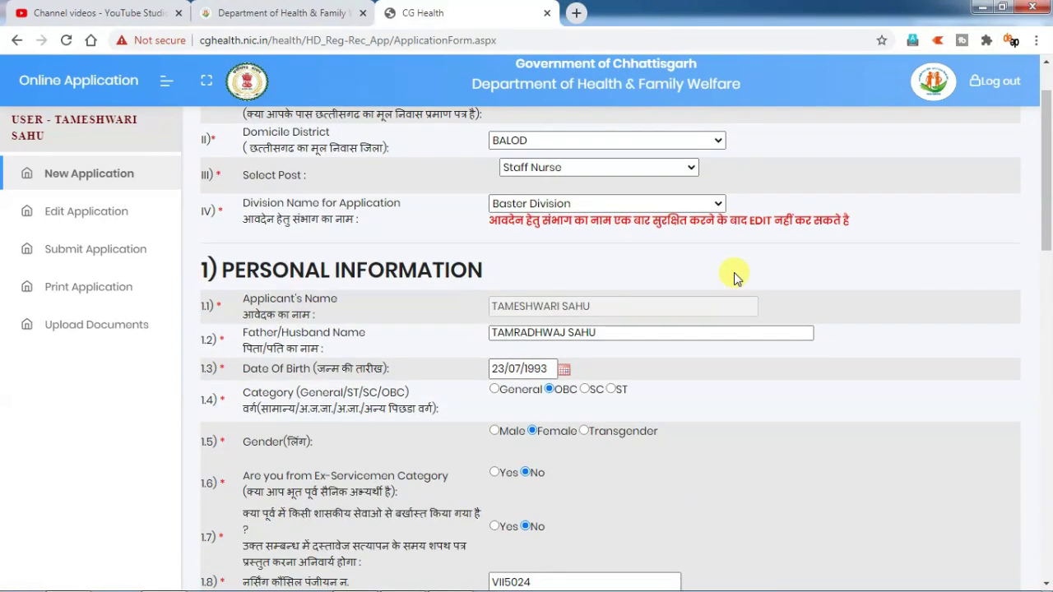
{"action": "scroll", "coordinate": [734, 277], "scroll_direction": "down", "scroll_amount": 2}
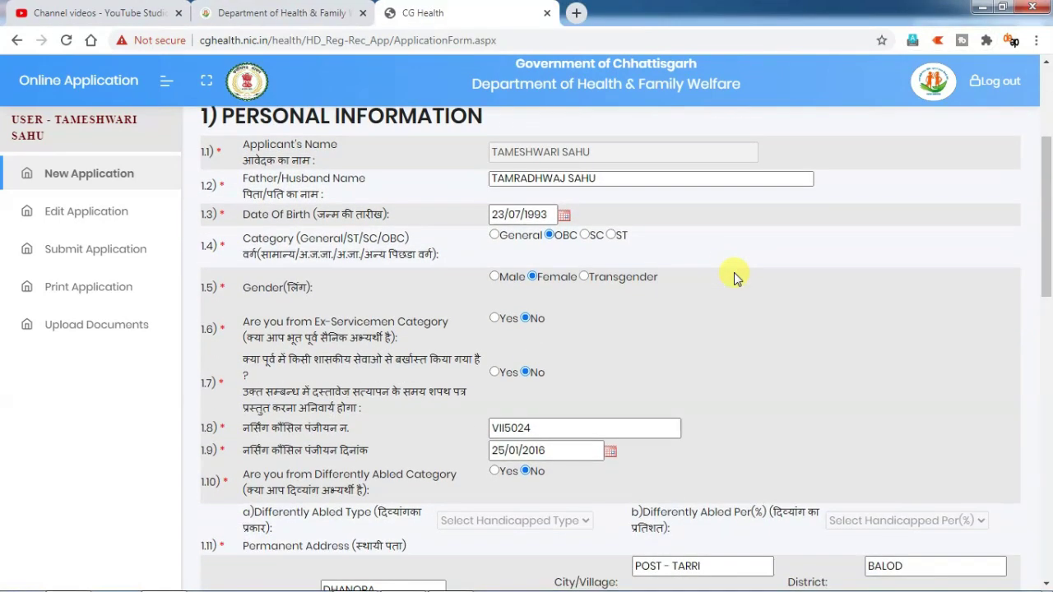
{"action": "scroll", "coordinate": [735, 279], "scroll_direction": "down", "scroll_amount": 1}
{"action": "scroll", "coordinate": [734, 277], "scroll_direction": "down", "scroll_amount": 3}
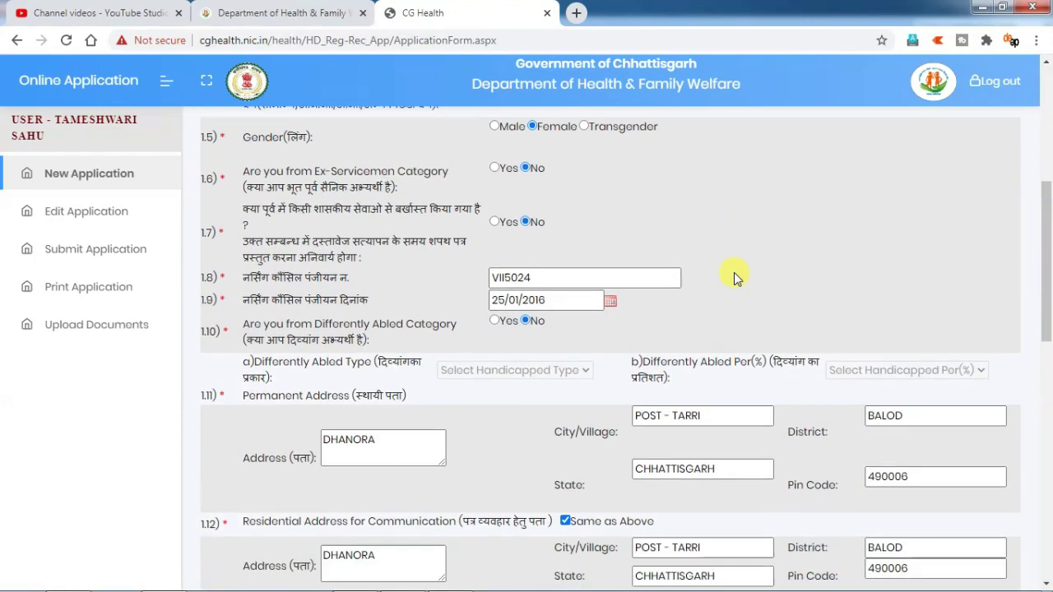
{"action": "scroll", "coordinate": [733, 272], "scroll_direction": "down", "scroll_amount": 4}
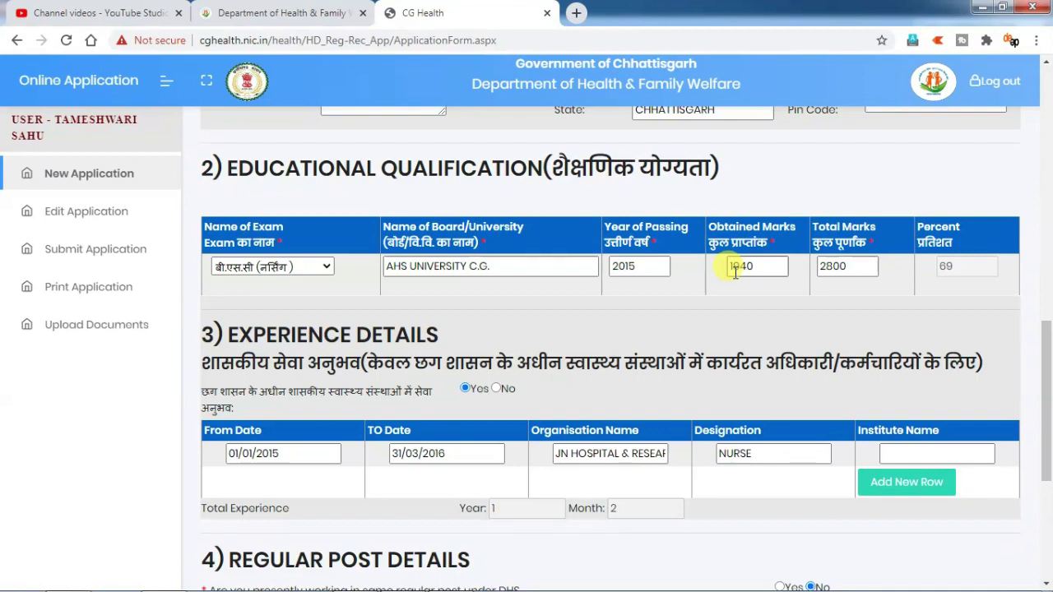
{"action": "scroll", "coordinate": [735, 273], "scroll_direction": "down", "scroll_amount": 1}
{"action": "scroll", "coordinate": [734, 274], "scroll_direction": "down", "scroll_amount": 3}
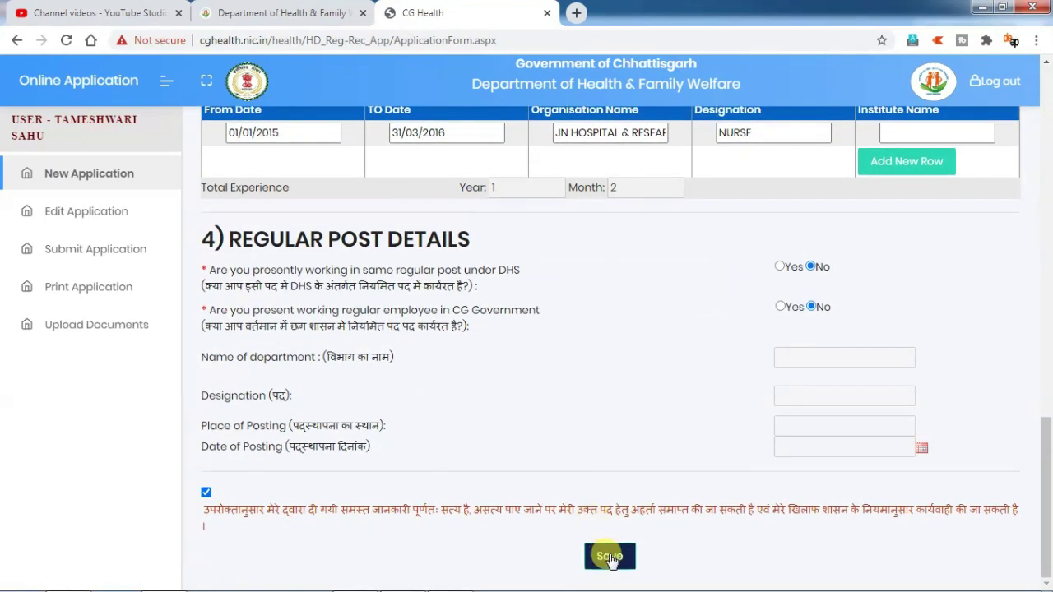
{"action": "left_click", "coordinate": [609, 557]}
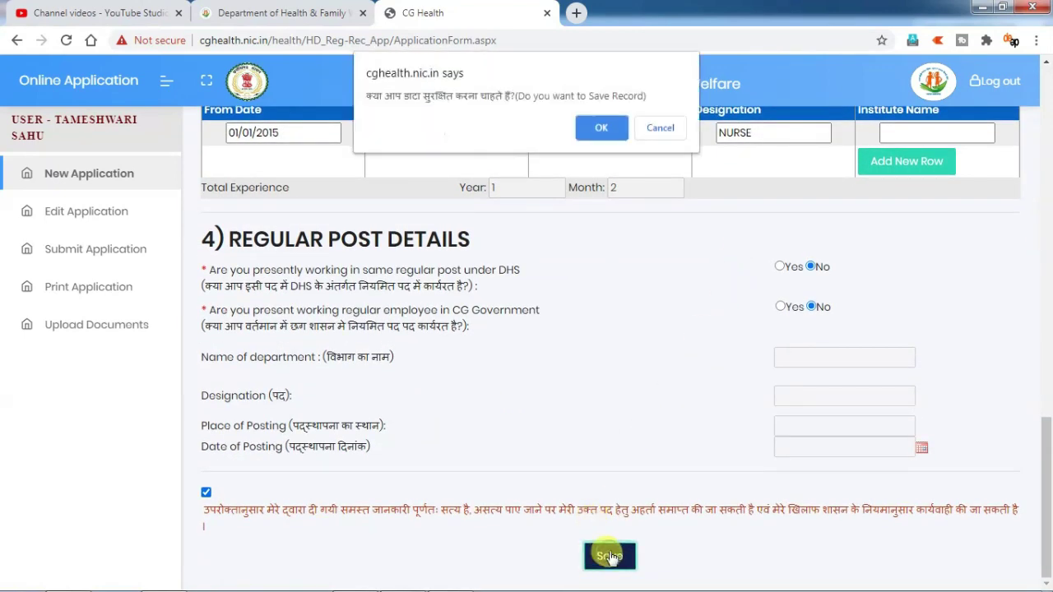
{"action": "left_click", "coordinate": [601, 138]}
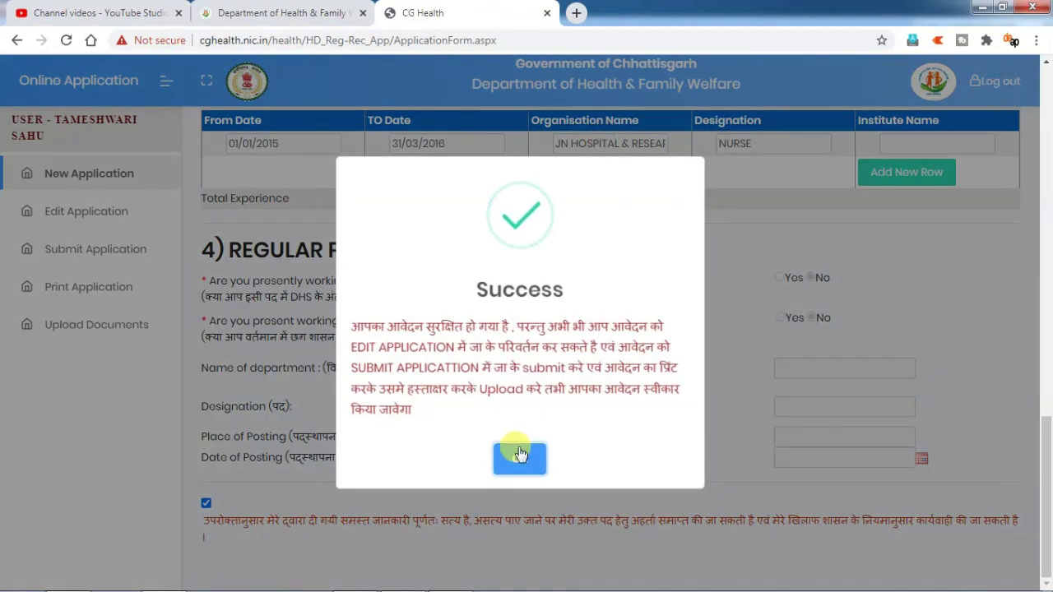
{"action": "left_click", "coordinate": [520, 465]}
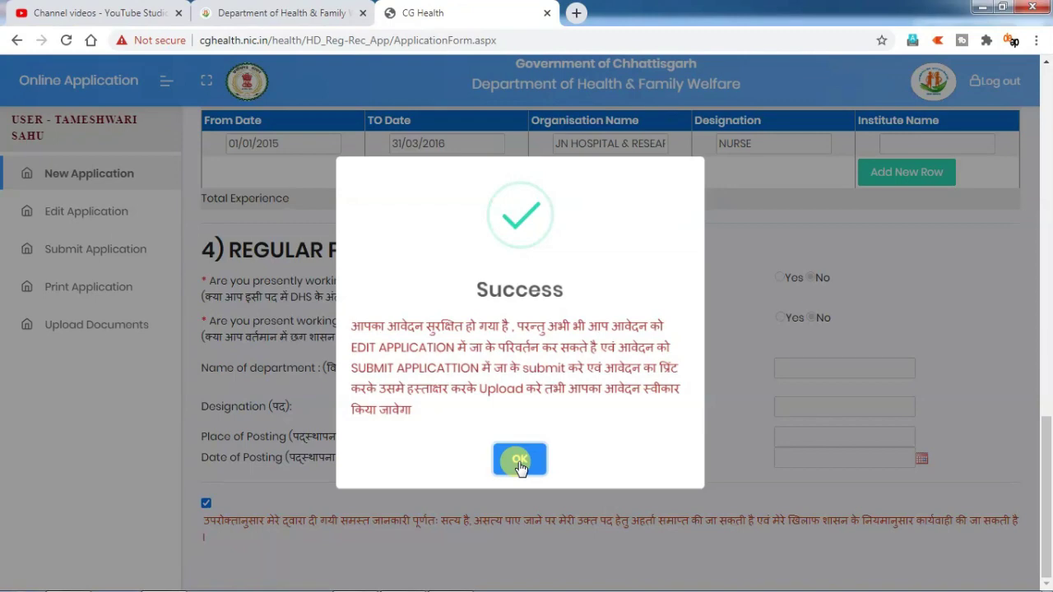
{"action": "left_click", "coordinate": [520, 460]}
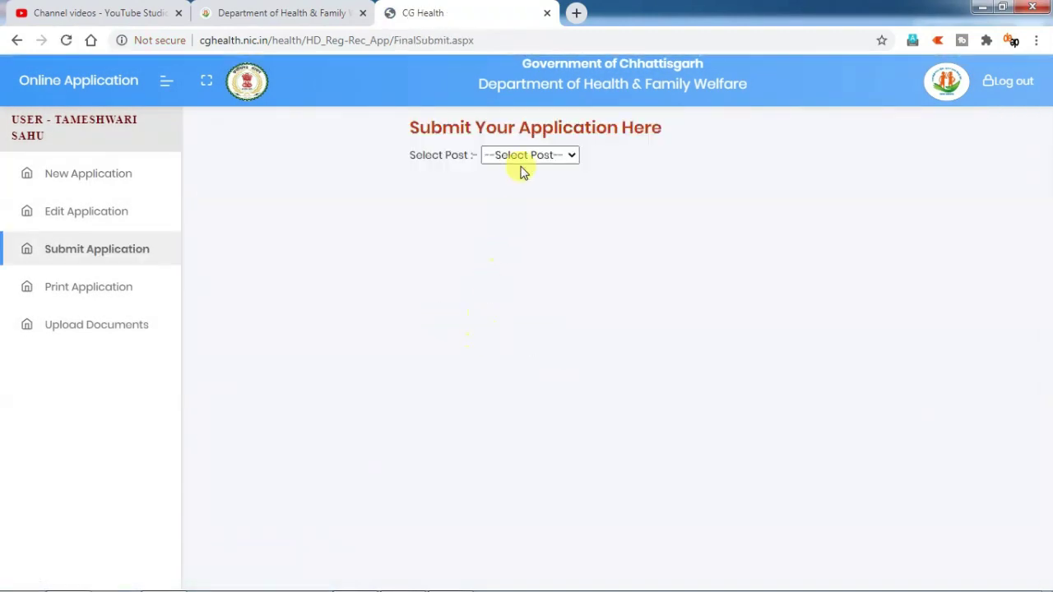
Select Staff Nurse as the post, finally submit the application and acknowledge the success message
{"action": "left_click", "coordinate": [525, 157]}
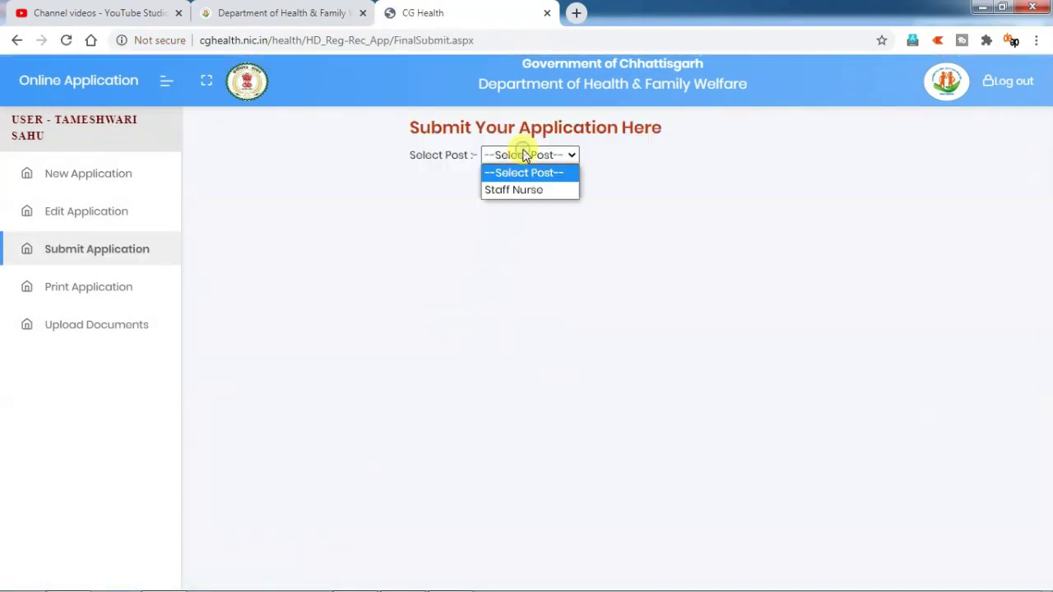
{"action": "left_click", "coordinate": [524, 191]}
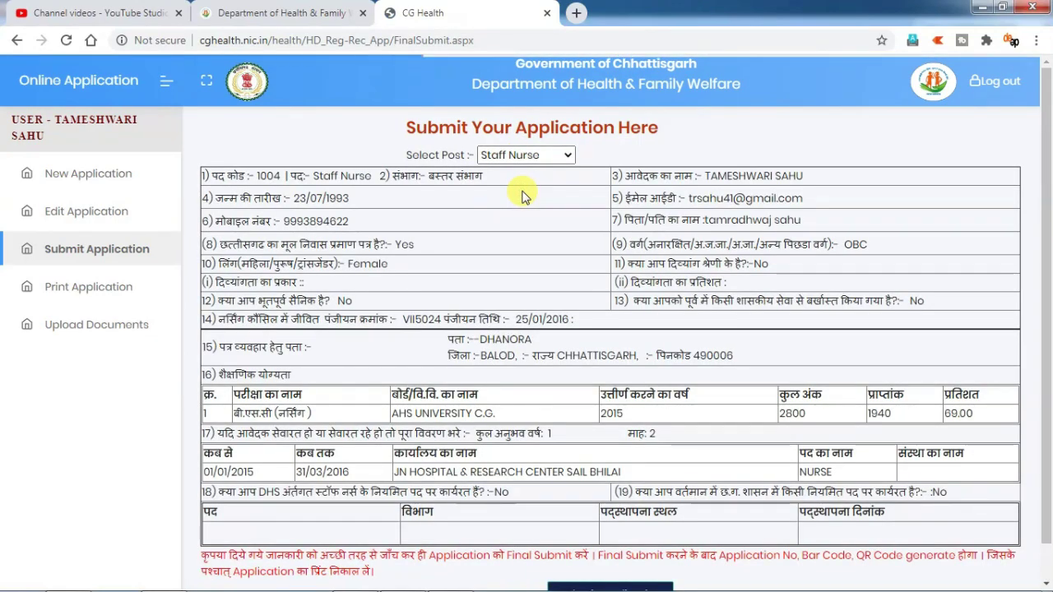
{"action": "scroll", "coordinate": [533, 233], "scroll_direction": "down", "scroll_amount": 1}
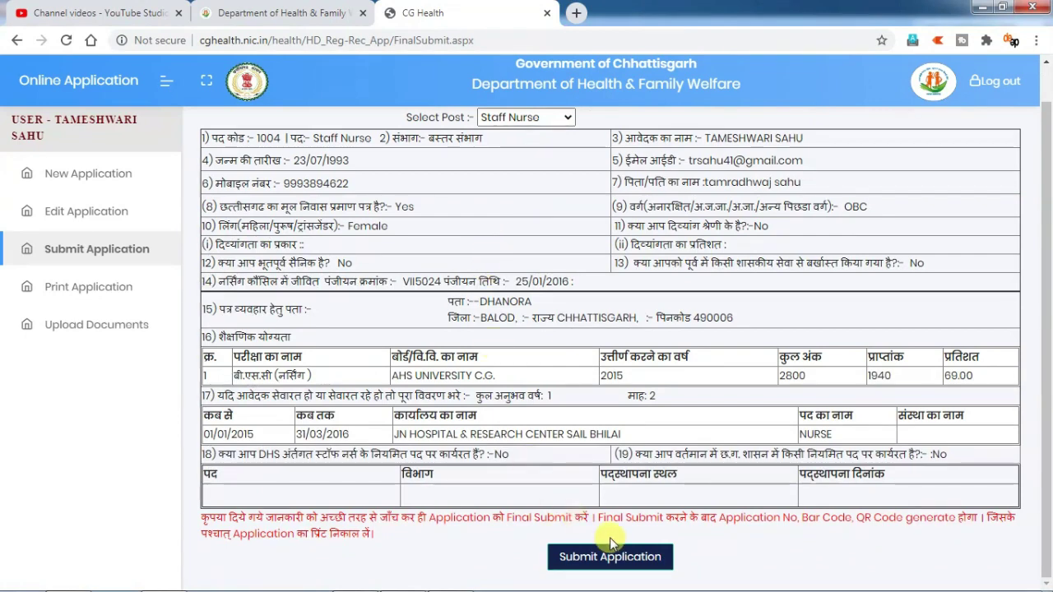
{"action": "left_click", "coordinate": [610, 564]}
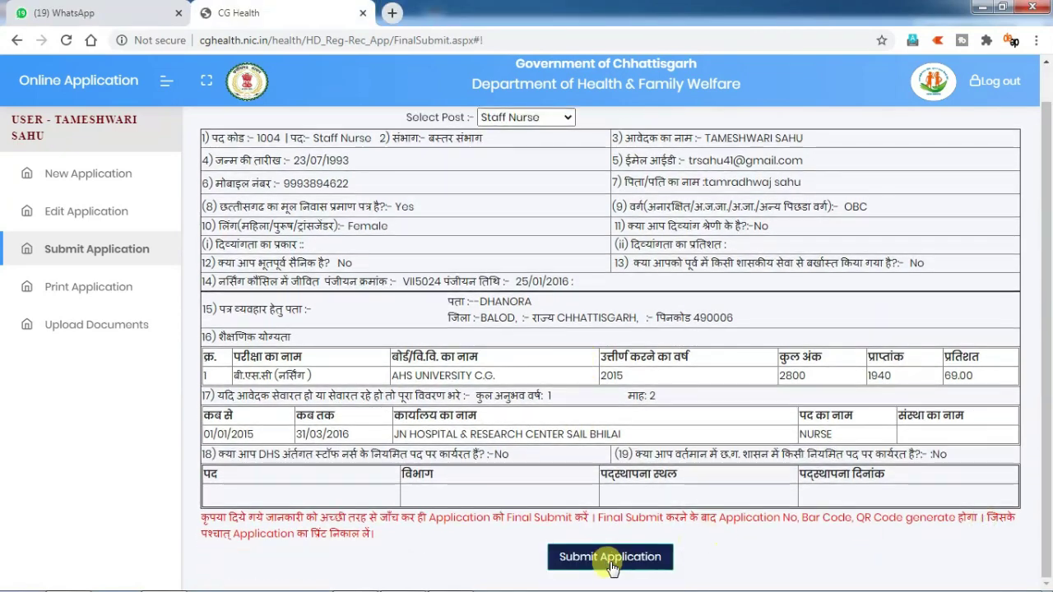
{"action": "left_click", "coordinate": [610, 562]}
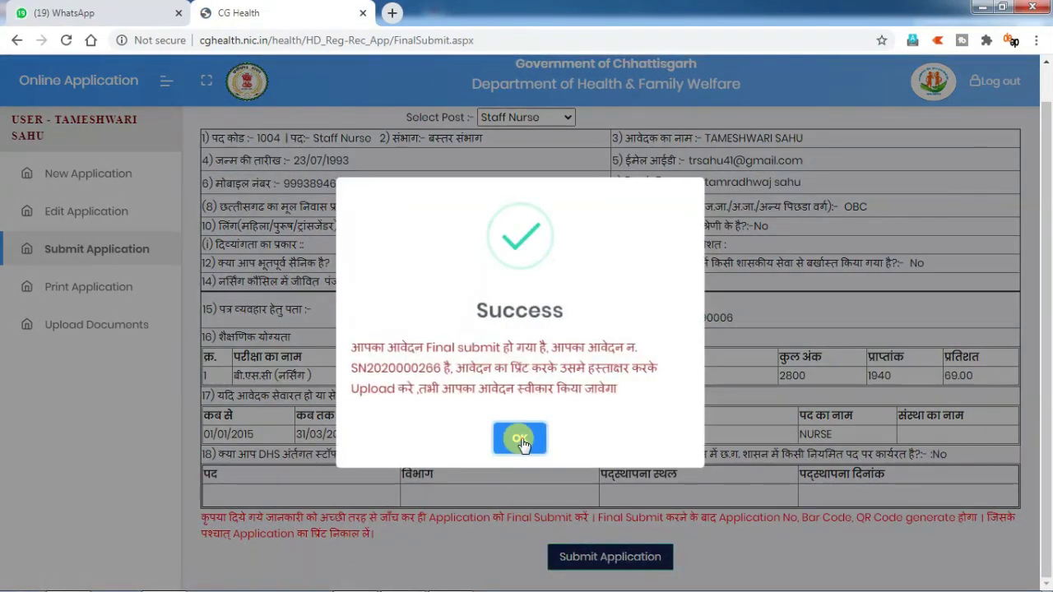
{"action": "left_click", "coordinate": [520, 440]}
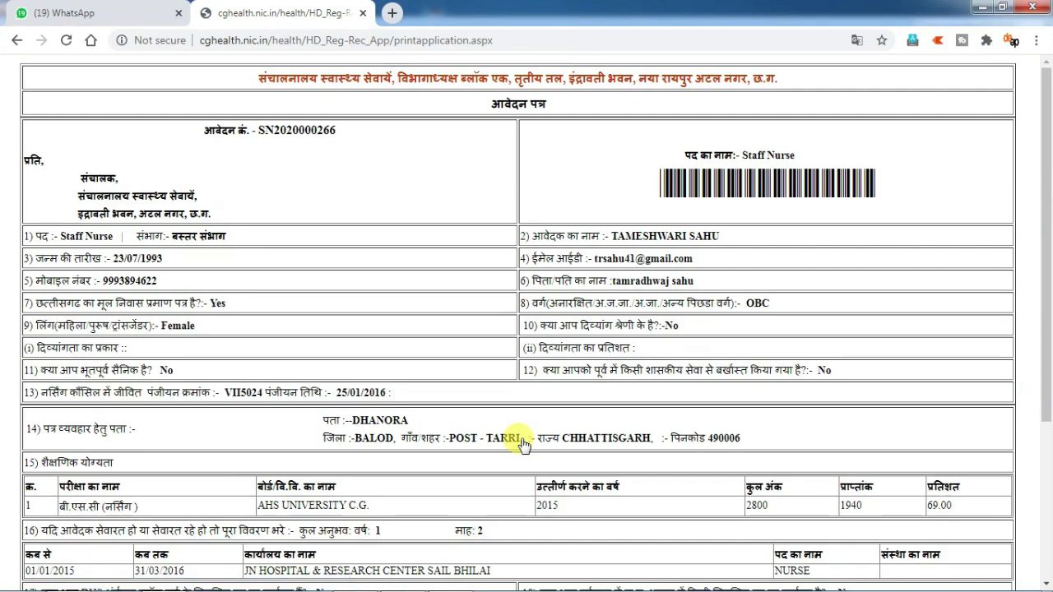
Print the Staff Nurse application form and go back to the Print Application page
{"action": "scroll", "coordinate": [523, 445], "scroll_direction": "down", "scroll_amount": 3}
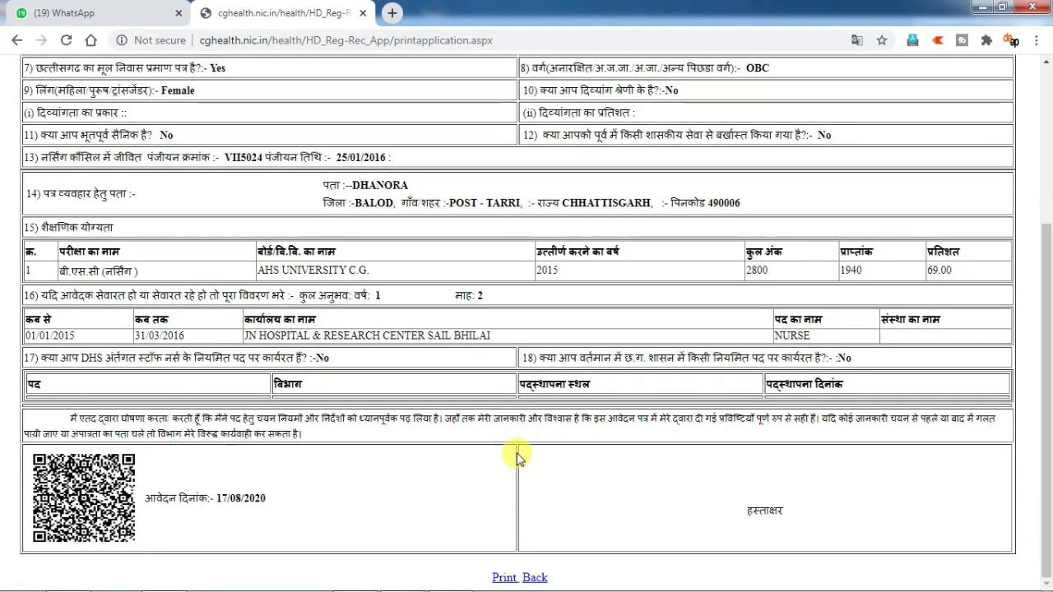
{"action": "left_click", "coordinate": [502, 576]}
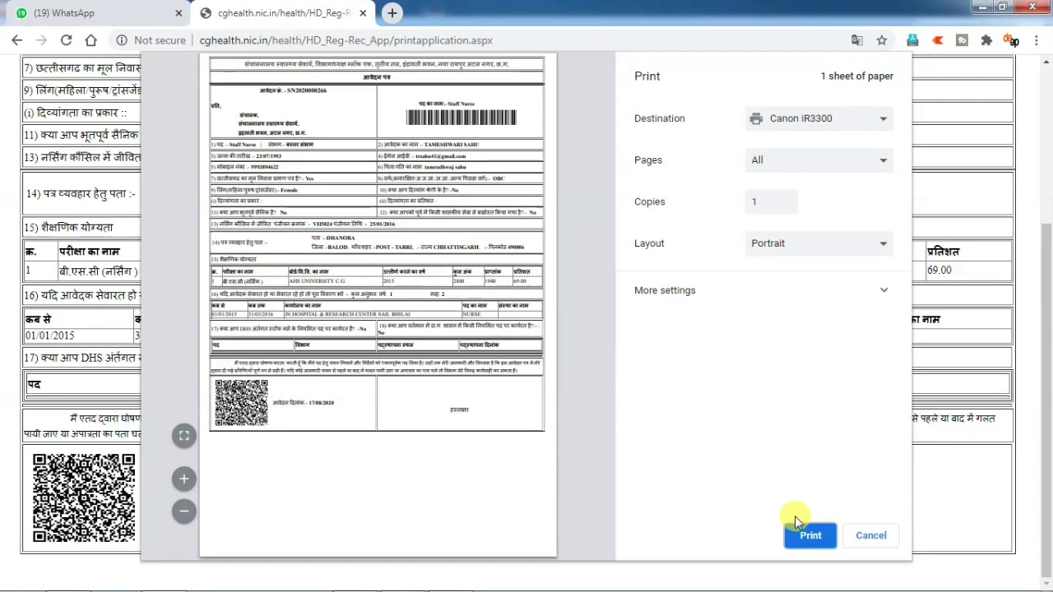
{"action": "left_click", "coordinate": [807, 537]}
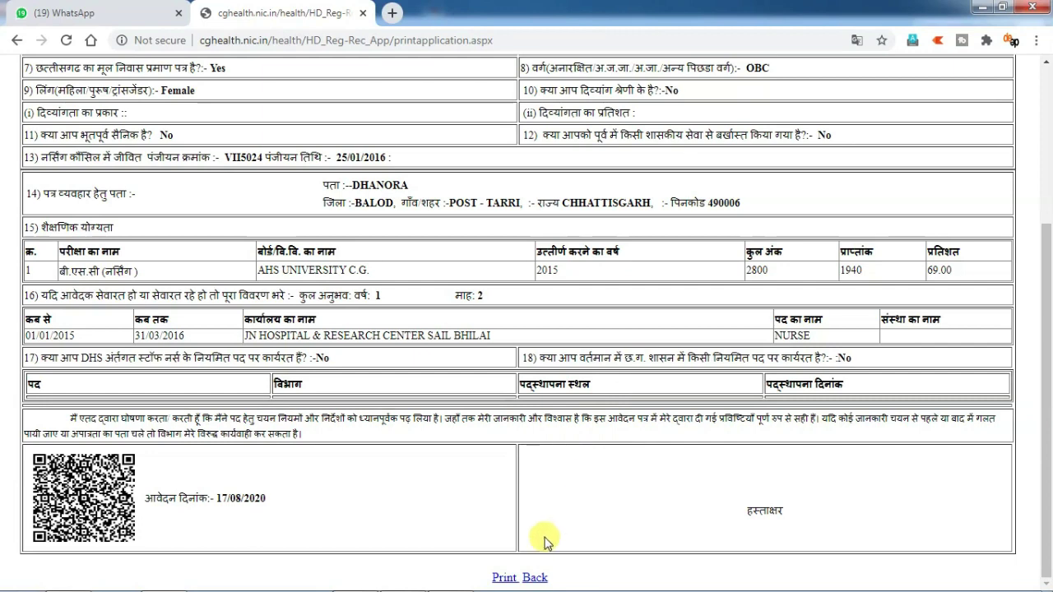
{"action": "left_click", "coordinate": [534, 576]}
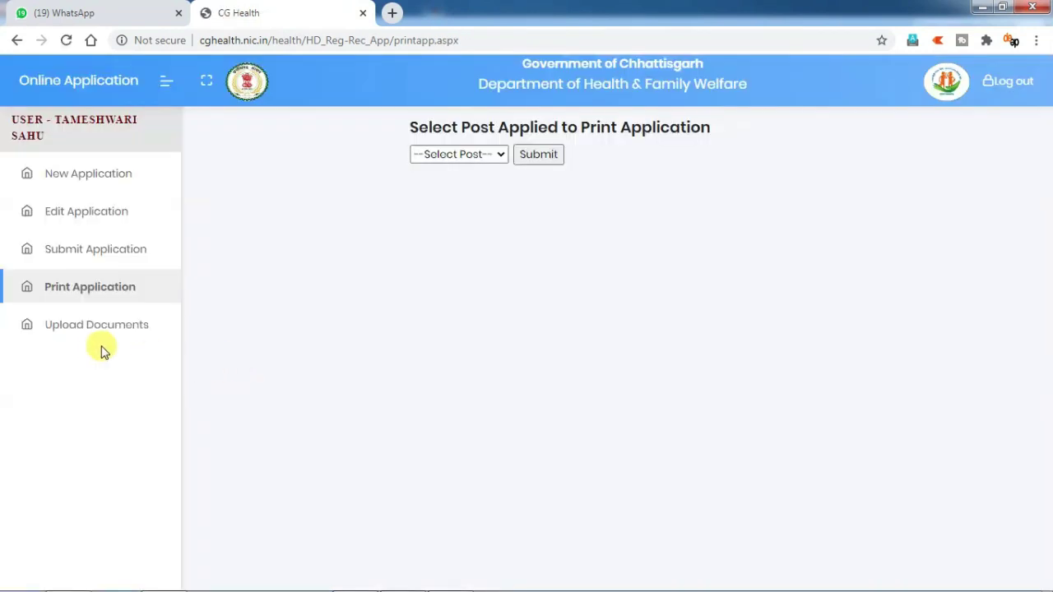
Attach scan0139.pdf from My Scans as the Staff Nurse signed application on Upload Documents
{"action": "left_click", "coordinate": [96, 327]}
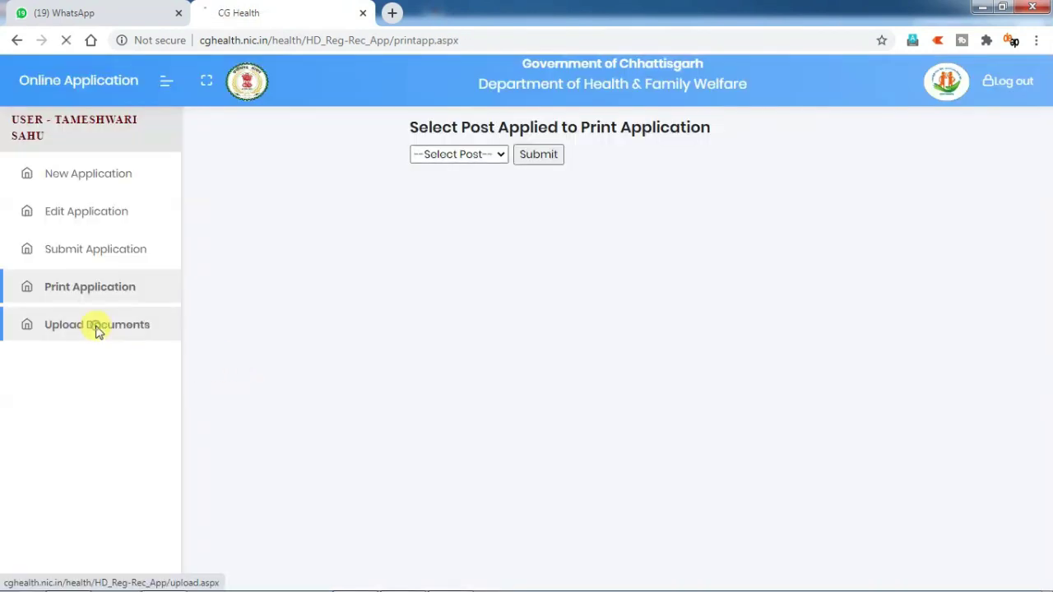
{"action": "left_click", "coordinate": [609, 154]}
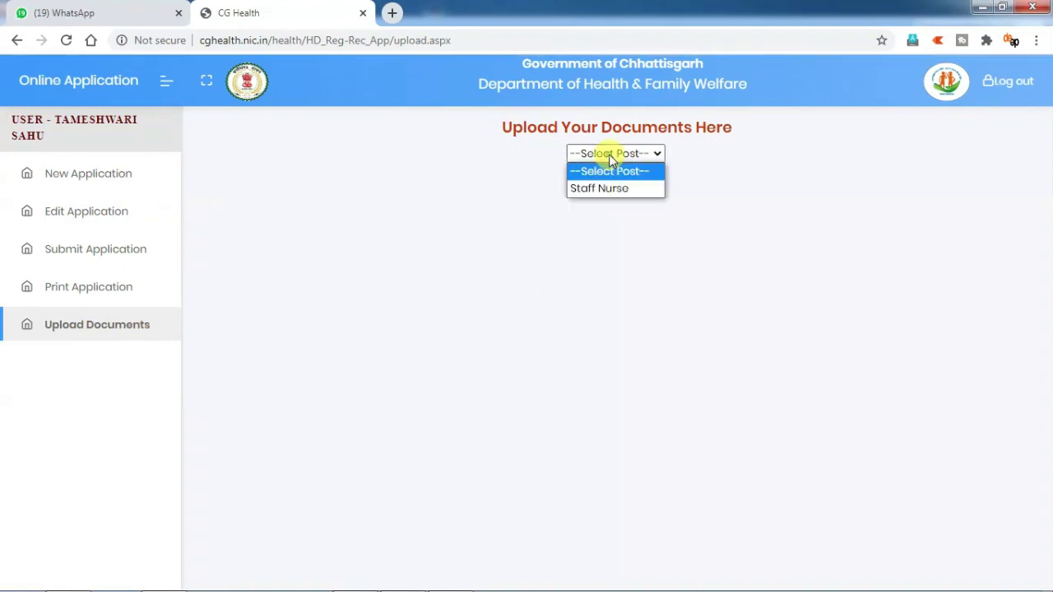
{"action": "left_click", "coordinate": [607, 189]}
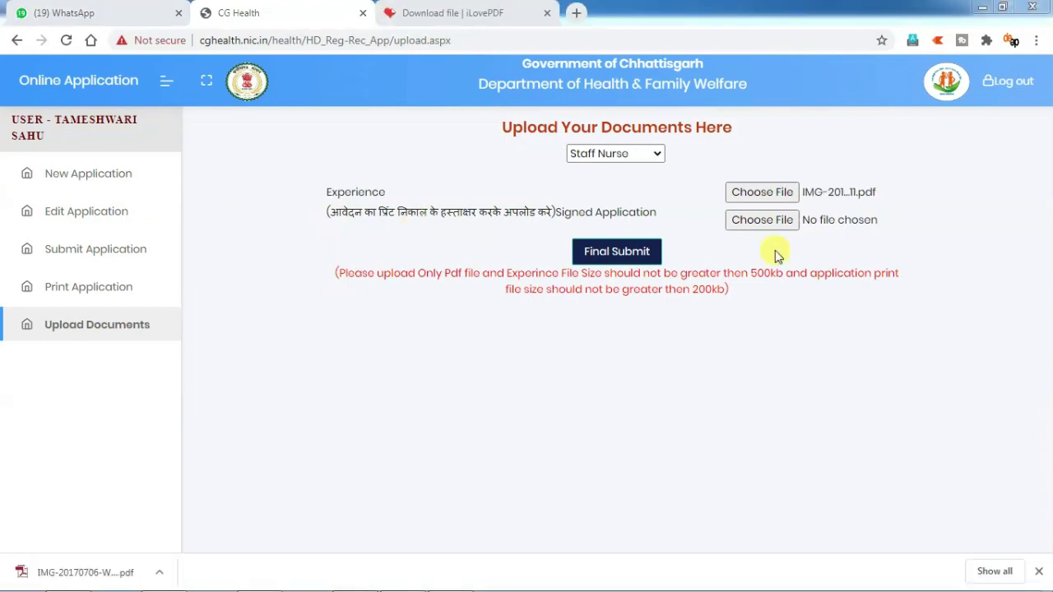
{"action": "left_click", "coordinate": [771, 222]}
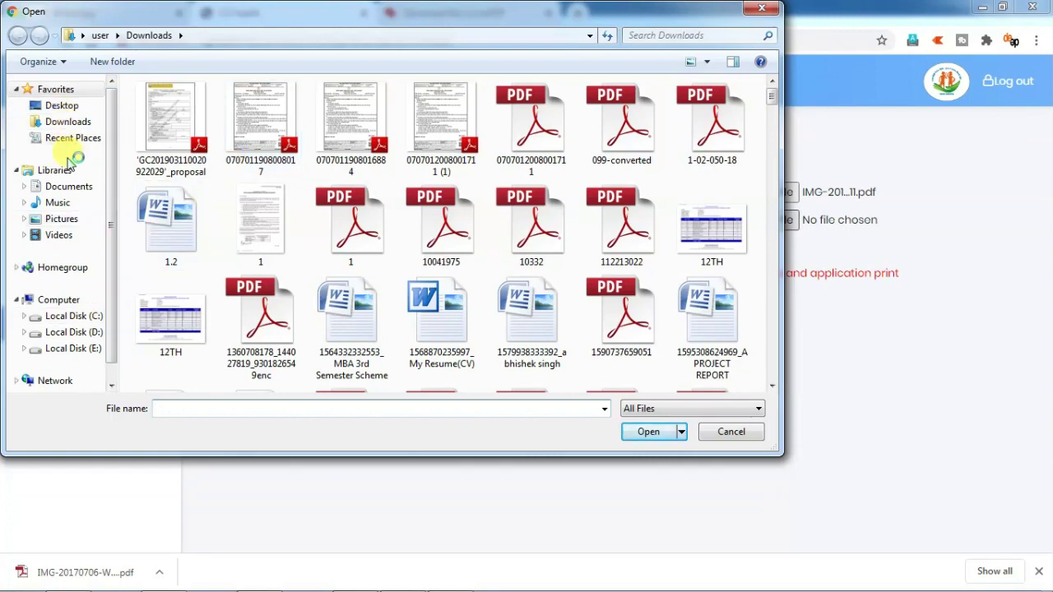
{"action": "left_click", "coordinate": [68, 187]}
{"action": "double_click", "coordinate": [176, 148]}
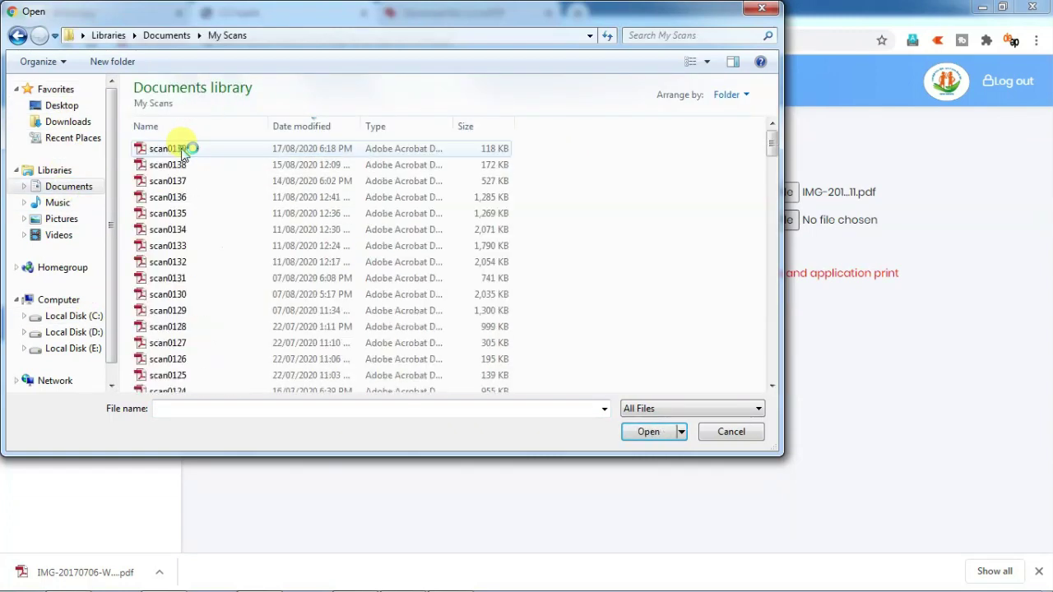
{"action": "double_click", "coordinate": [177, 147]}
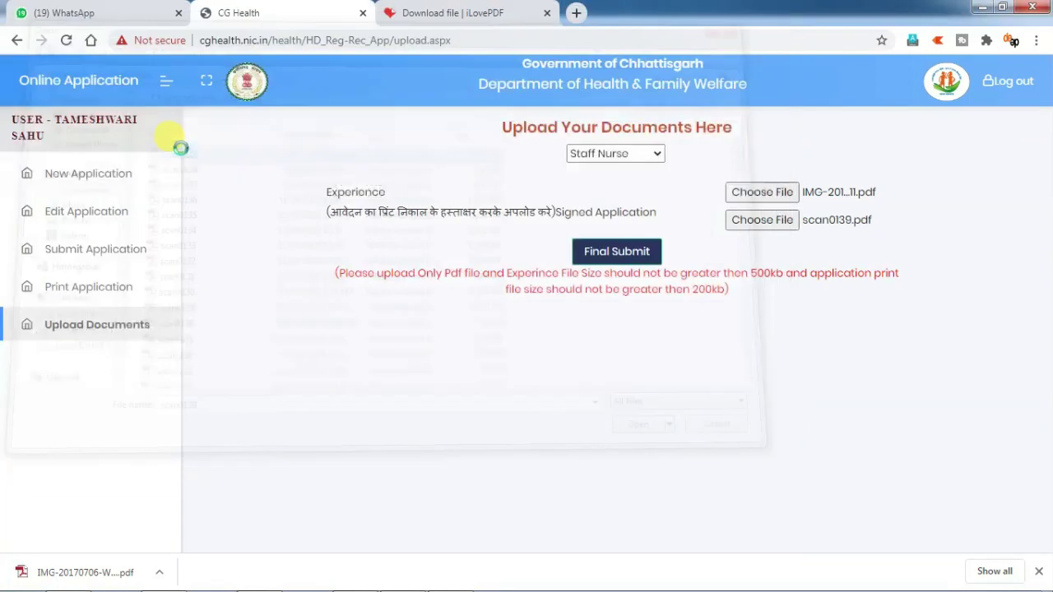
Final-submit the documents and acknowledge the upload success message
{"action": "left_click", "coordinate": [616, 251]}
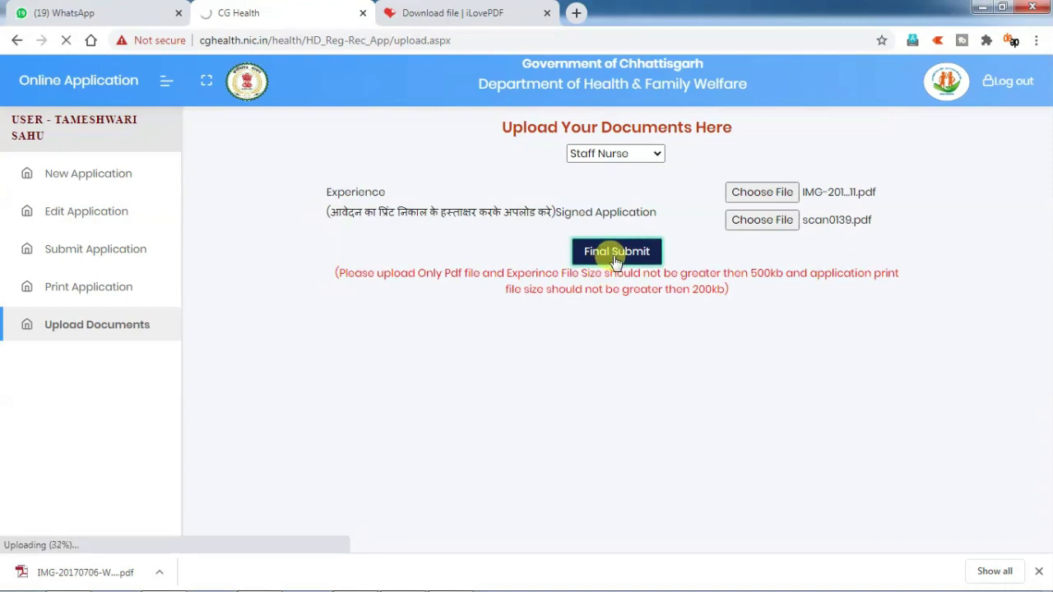
{"action": "left_click", "coordinate": [1037, 574]}
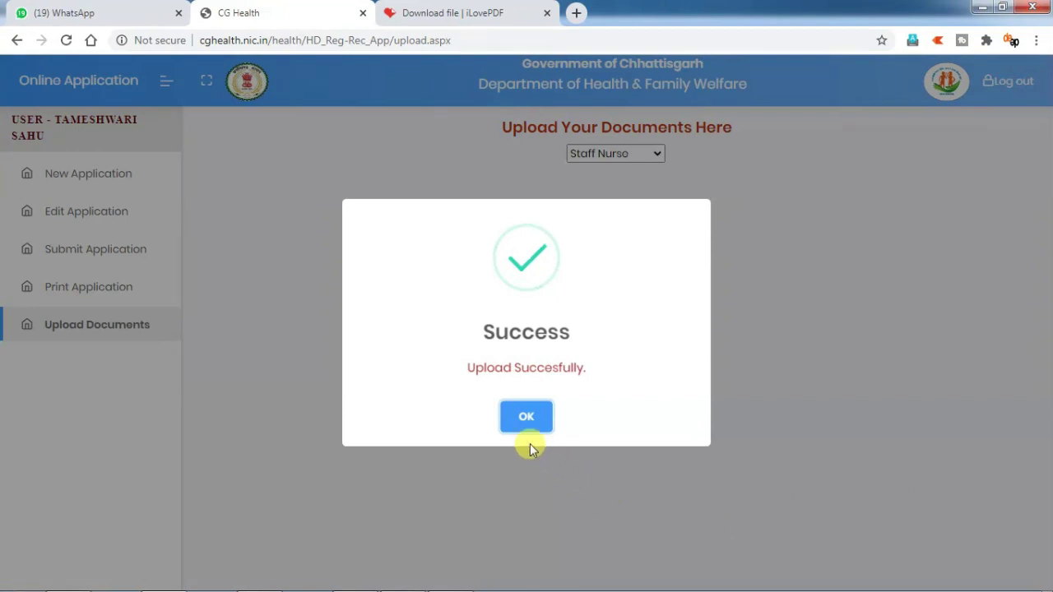
{"action": "left_click", "coordinate": [526, 418]}
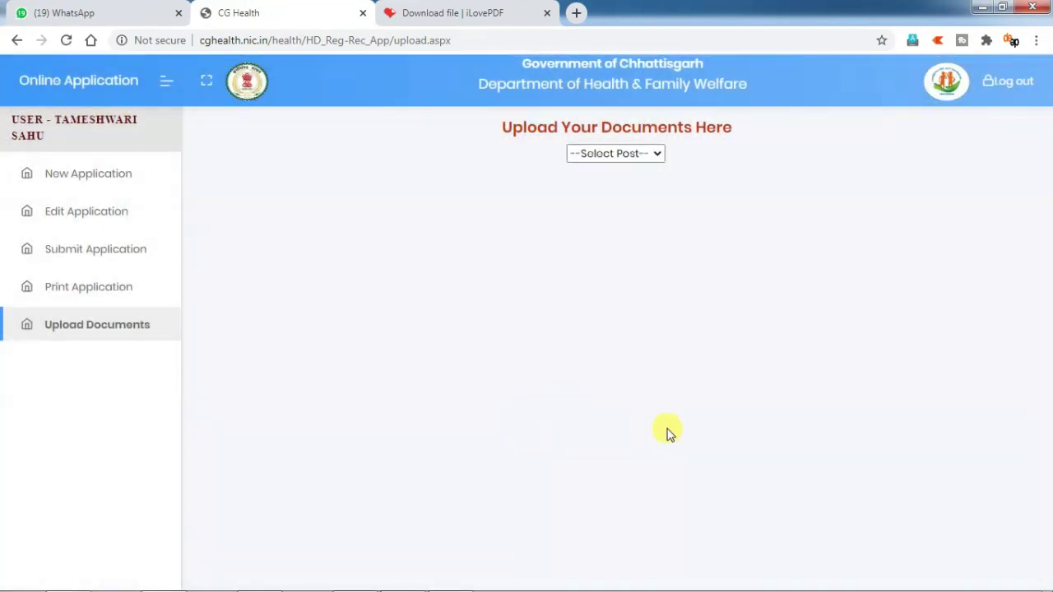
Open the Print Application page with Staff Nurse selected as the post
{"action": "left_click", "coordinate": [93, 288]}
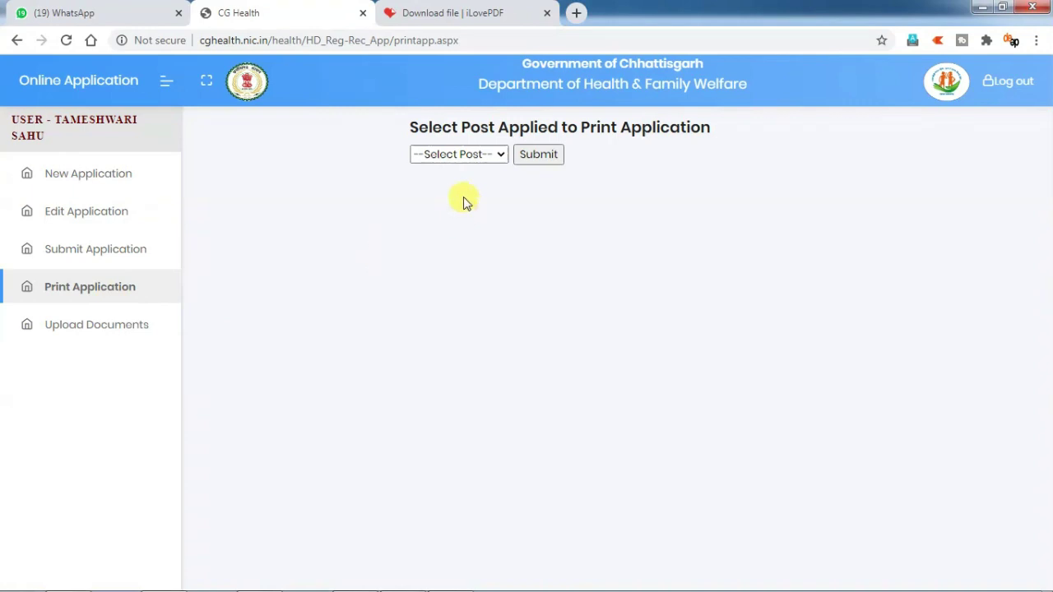
{"action": "left_click", "coordinate": [478, 154]}
{"action": "left_click", "coordinate": [470, 190]}
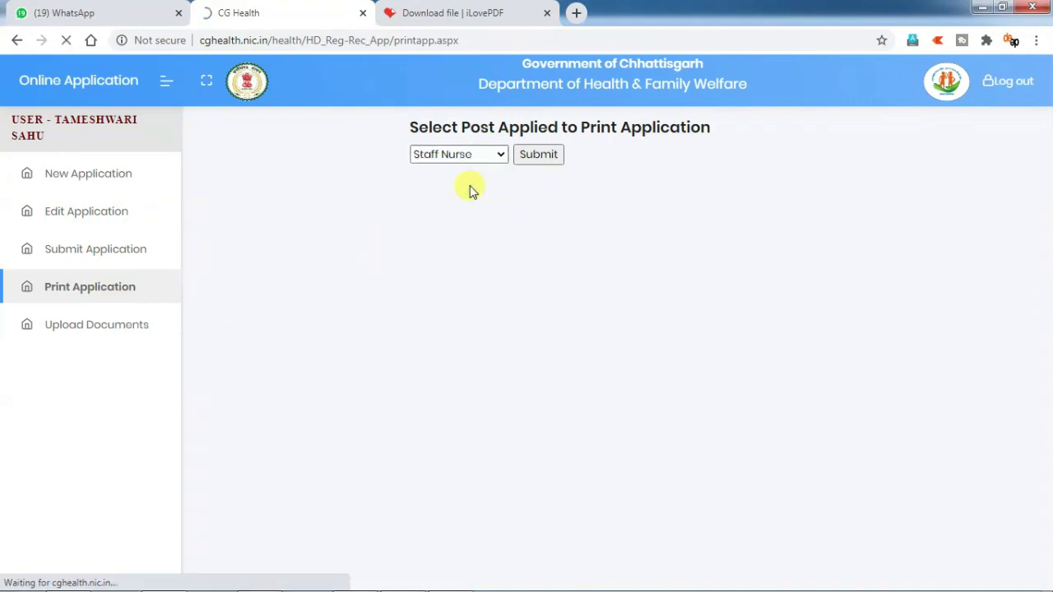